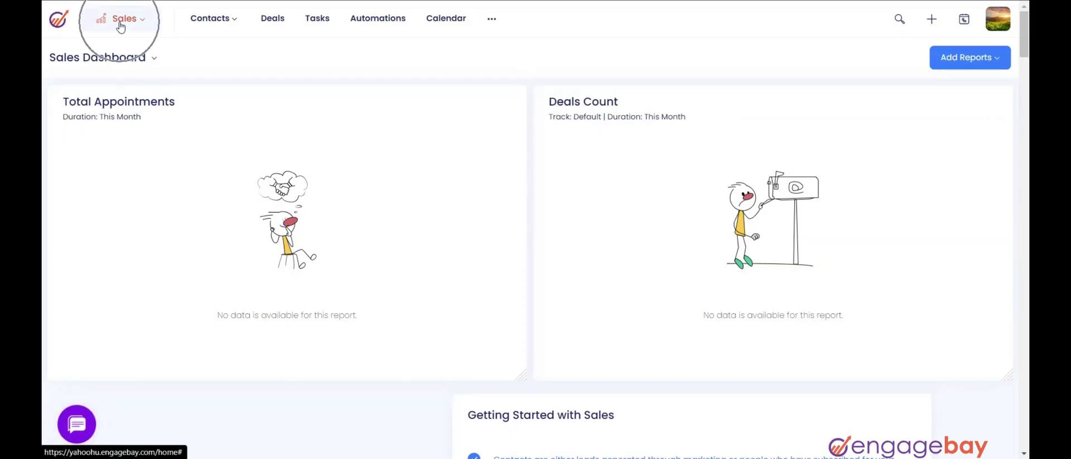
# Start a new deal named 'bob test2' with description 'bob'.
pyautogui.click(276, 22)
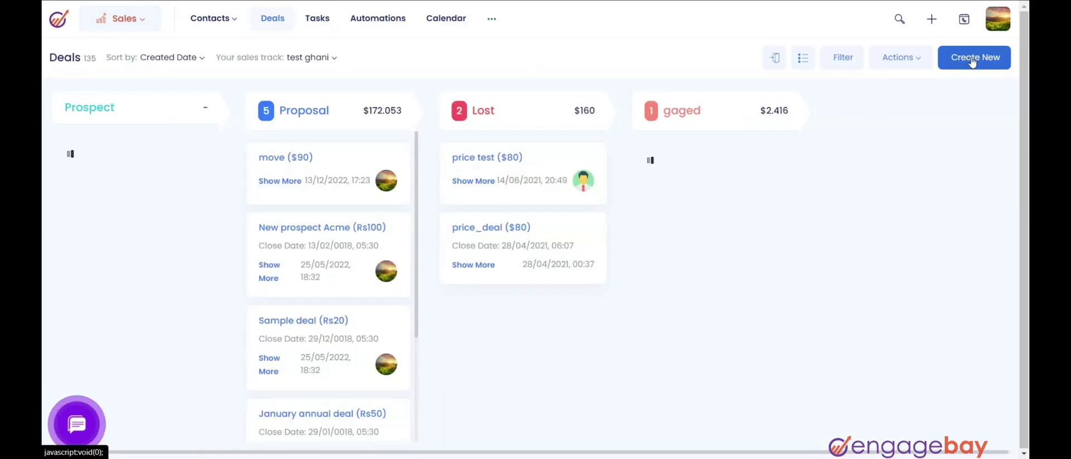
pyautogui.click(971, 63)
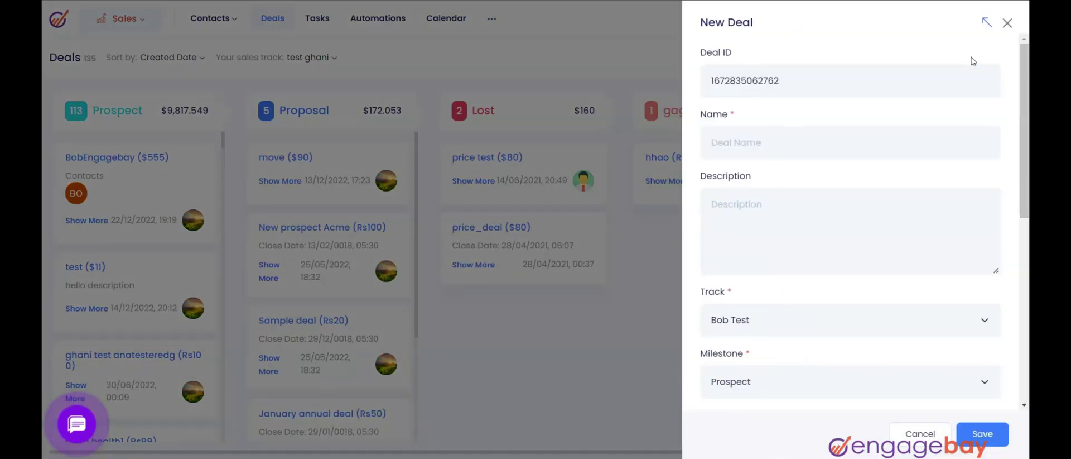
pyautogui.click(776, 146)
pyautogui.write('bob')
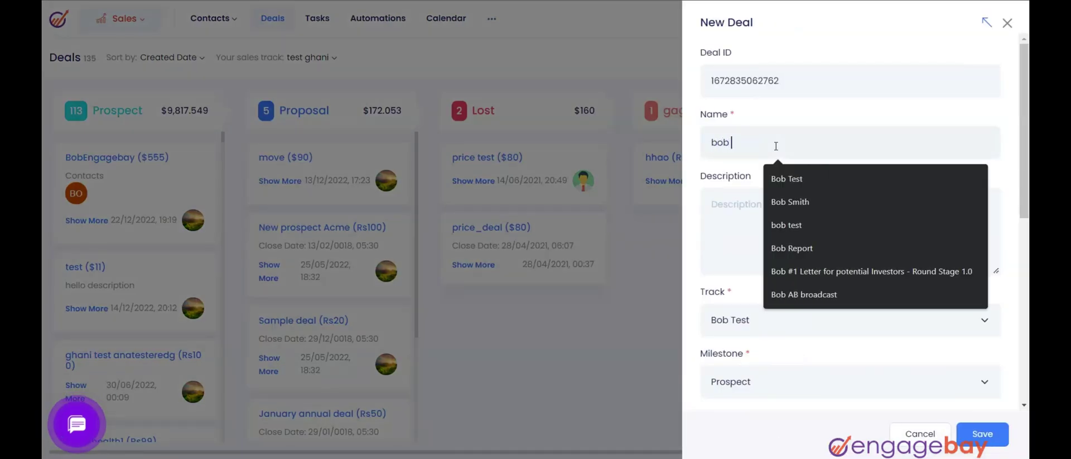
pyautogui.write(' test2')
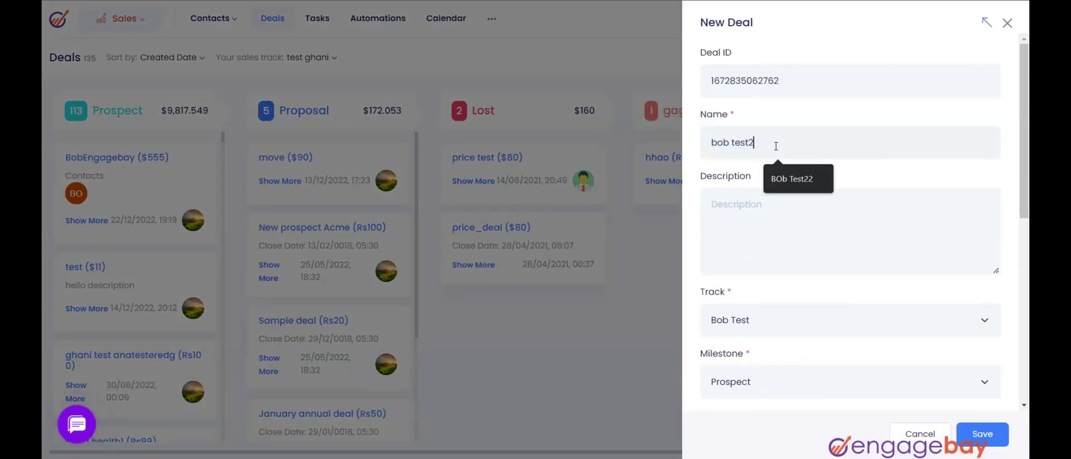
pyautogui.click(752, 218)
pyautogui.write('bob')
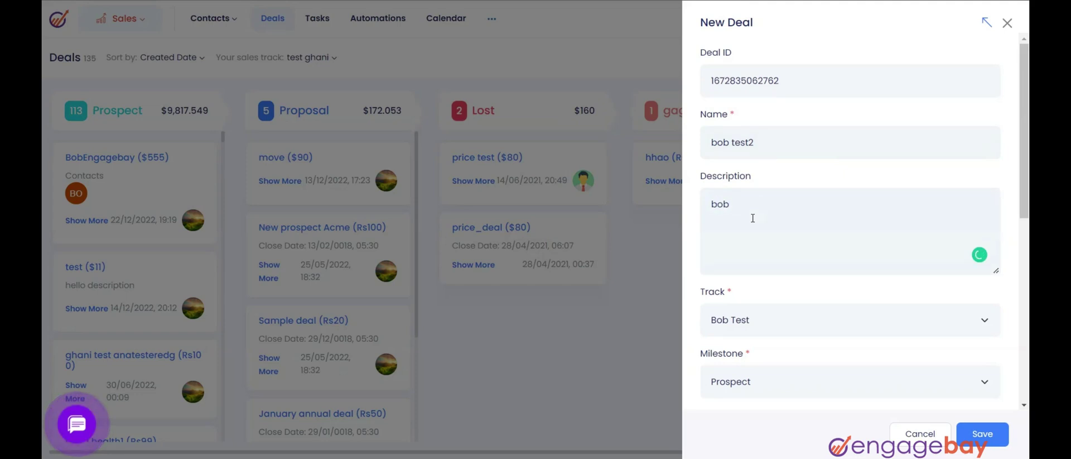
# Set the deal's track to Bob Test, milestone Prospect, and amount 100 USD.
pyautogui.click(788, 330)
pyautogui.click(768, 345)
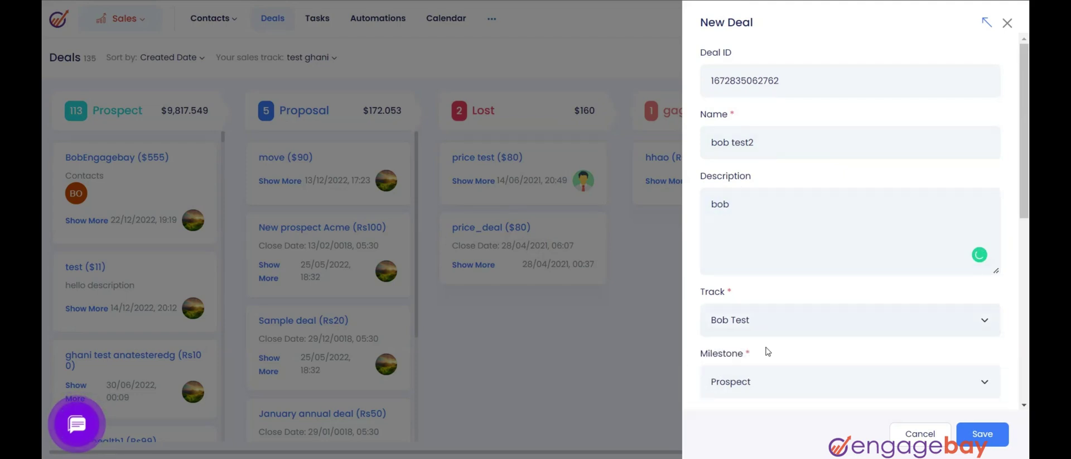
pyautogui.scroll(-1, 769, 335)
pyautogui.scroll(-3, 770, 279)
pyautogui.click(766, 256)
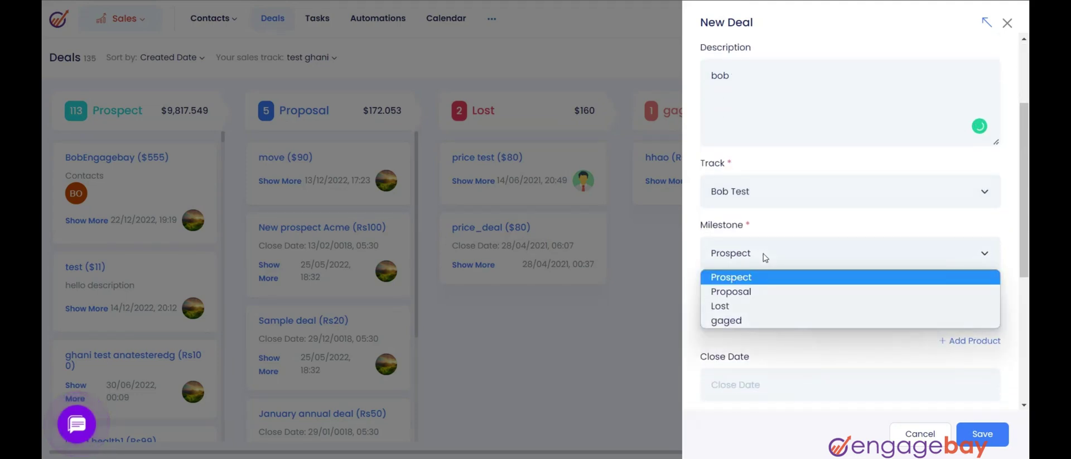
pyautogui.click(748, 279)
pyautogui.scroll(-2, 795, 259)
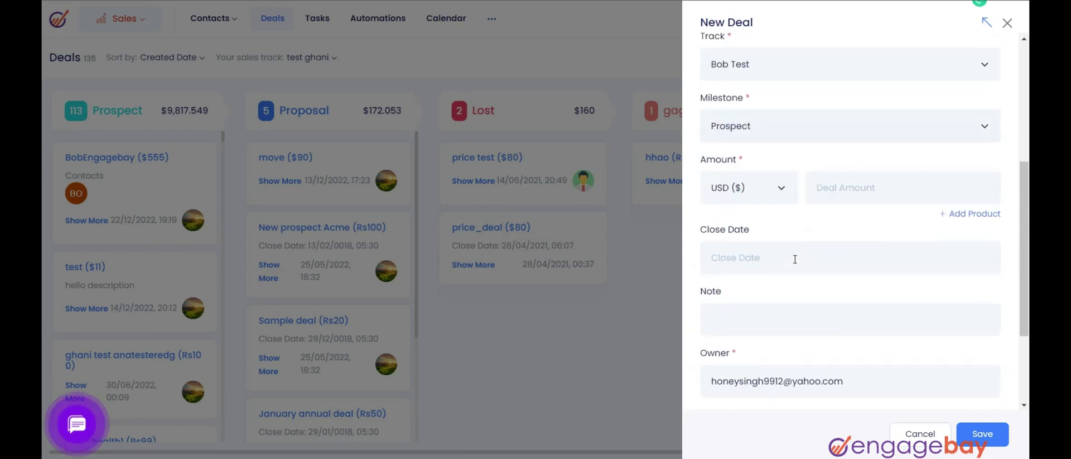
pyautogui.click(777, 186)
pyautogui.click(743, 216)
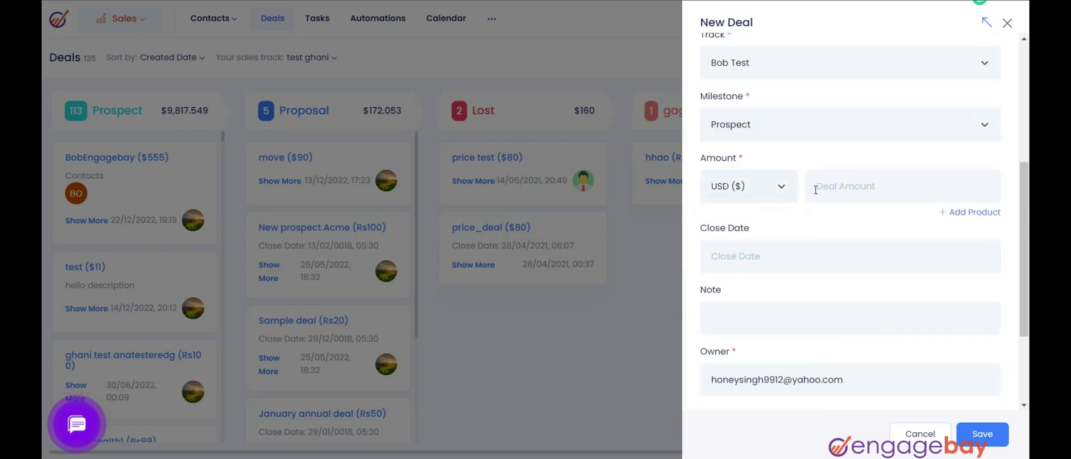
pyautogui.click(830, 185)
pyautogui.write('100')
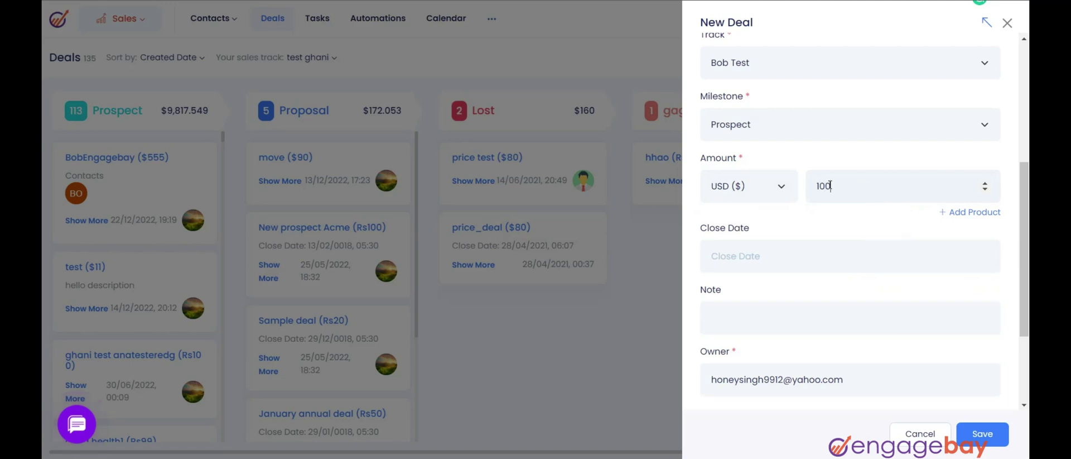
# Set the close date to today (04/01/2023), leaving note and owner unchanged.
pyautogui.click(767, 259)
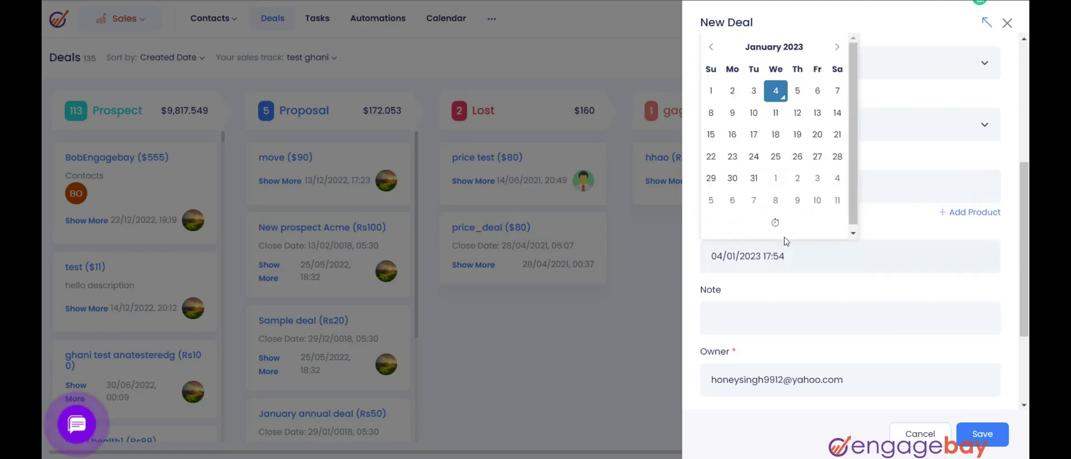
pyautogui.click(784, 304)
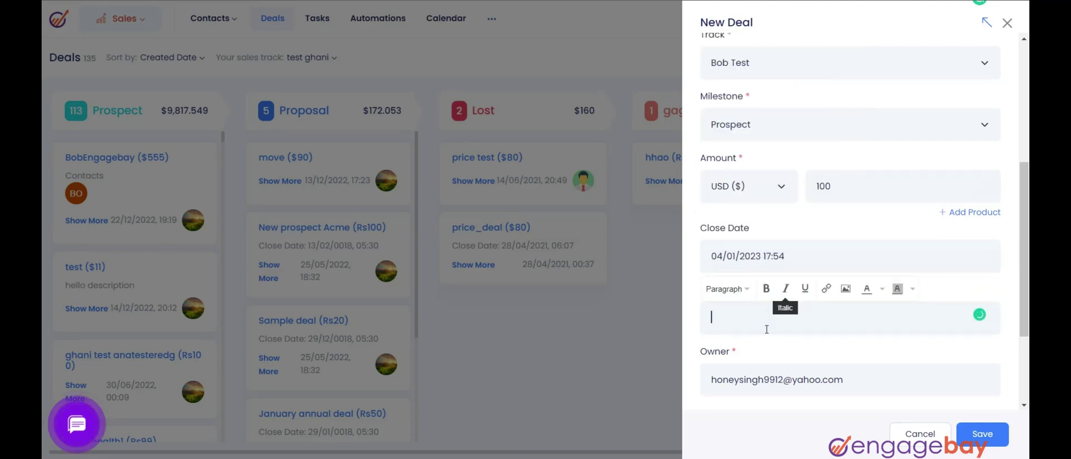
pyautogui.click(751, 345)
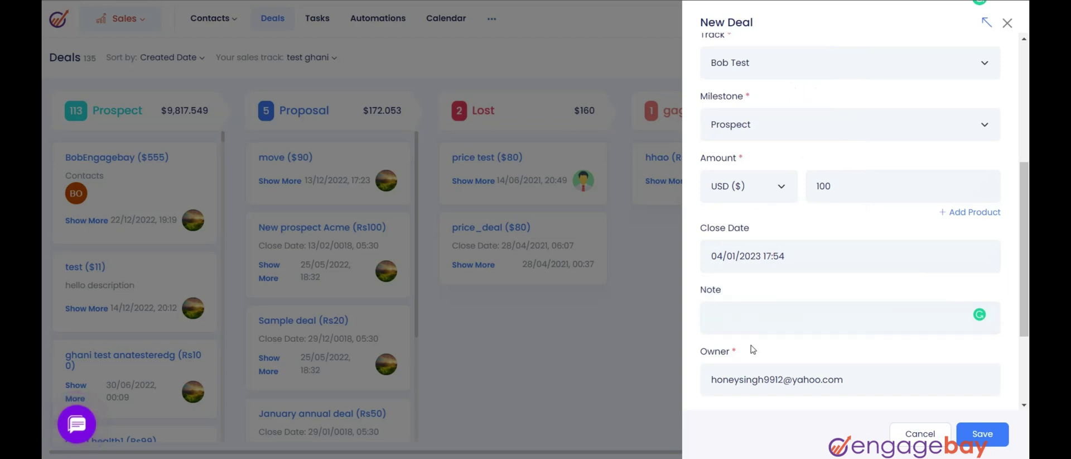
pyautogui.scroll(-2, 753, 346)
pyautogui.scroll(-1, 759, 301)
pyautogui.click(763, 257)
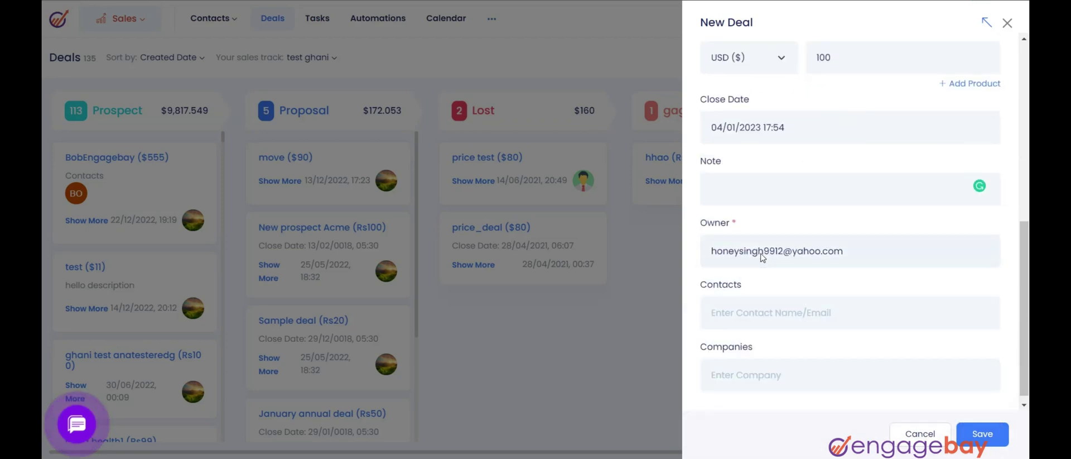
pyautogui.scroll(-1, 781, 254)
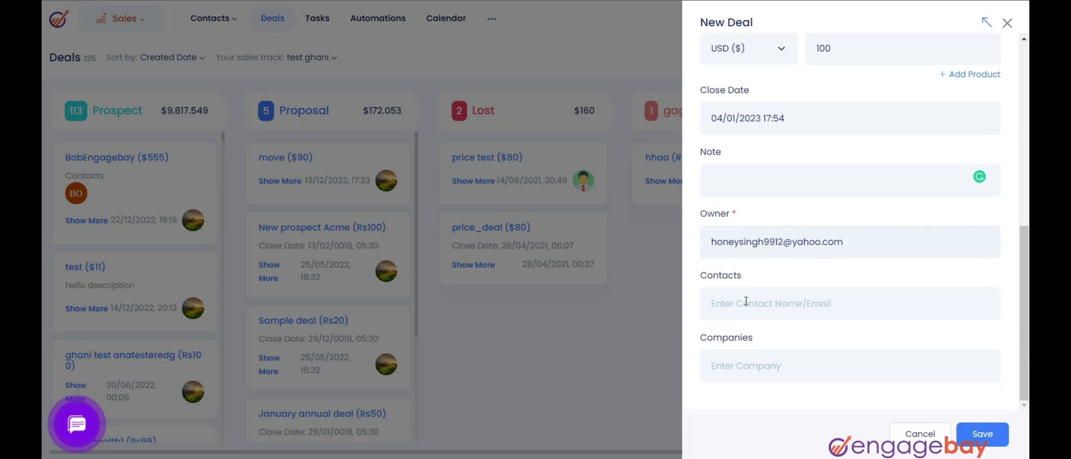
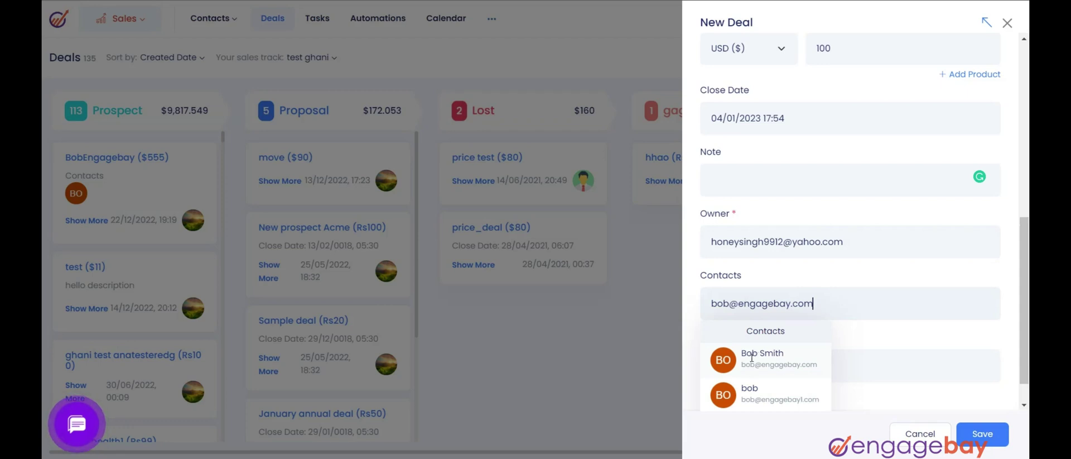
# Link the contact found by e-mail search and company EB to bob test2, then save.
pyautogui.click(755, 357)
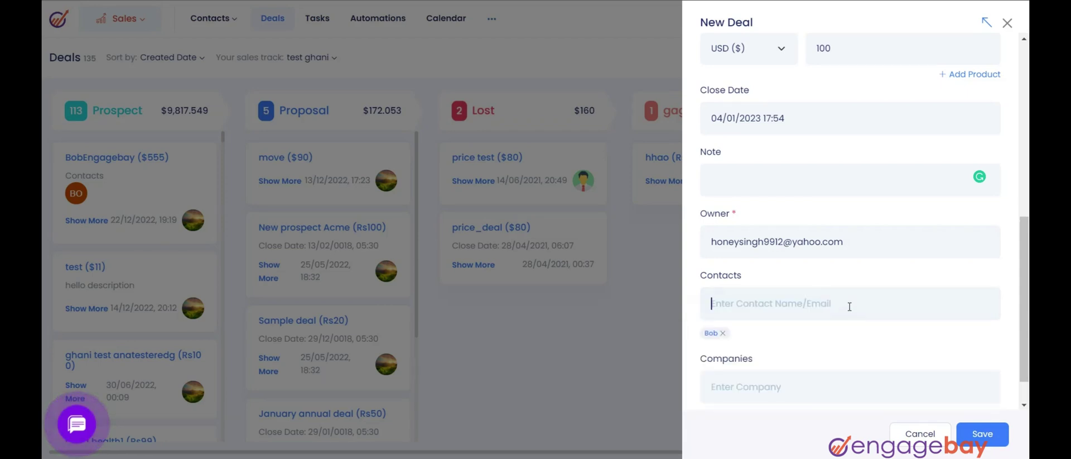
pyautogui.write('ghol')
pyautogui.press('BackSpace')
pyautogui.press('BackSpace')
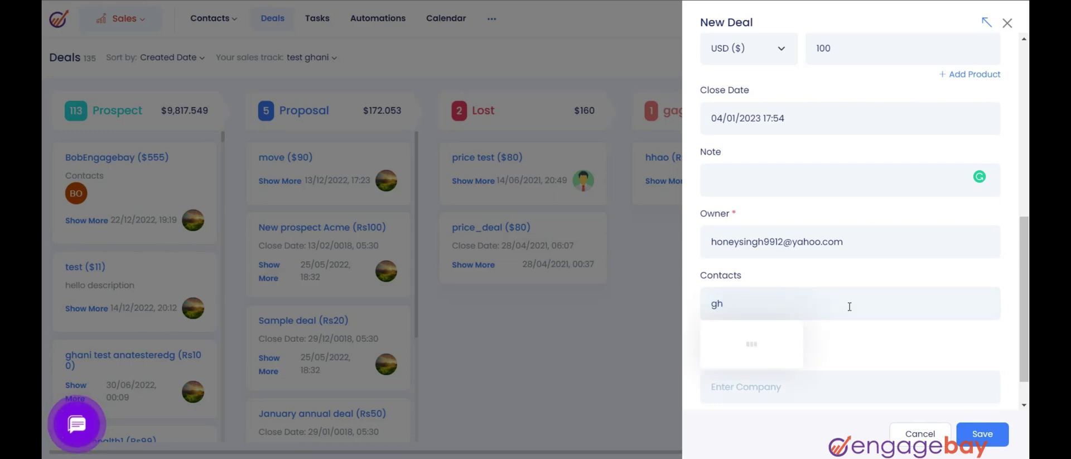
pyautogui.write('ouse')
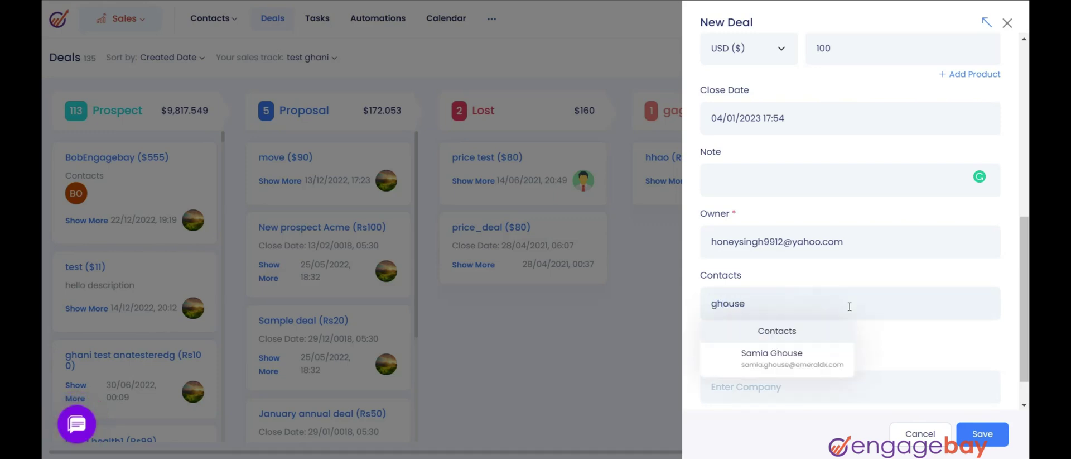
pyautogui.write('i')
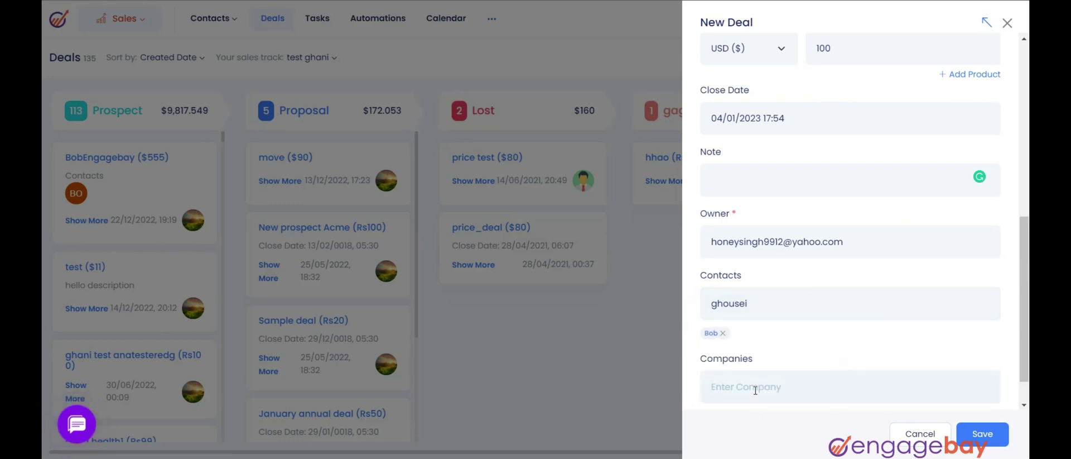
pyautogui.write('eb')
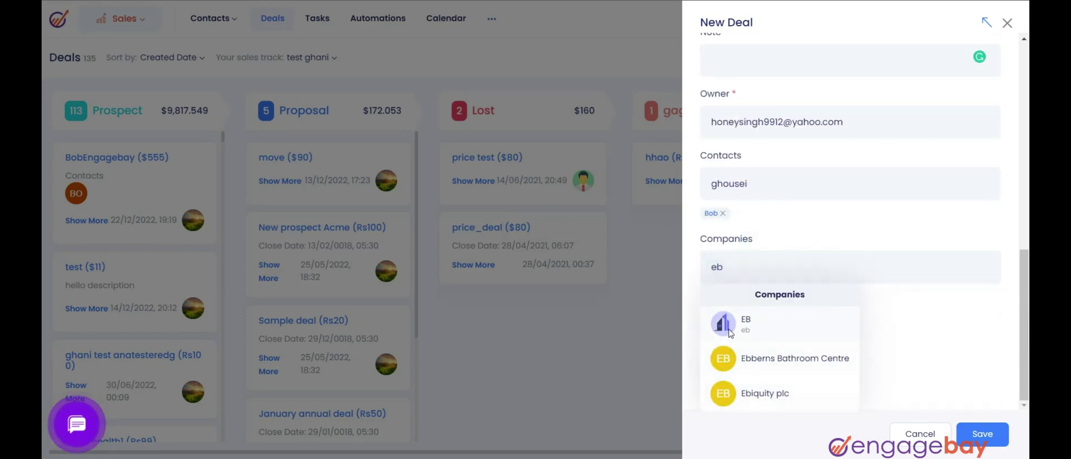
pyautogui.click(732, 330)
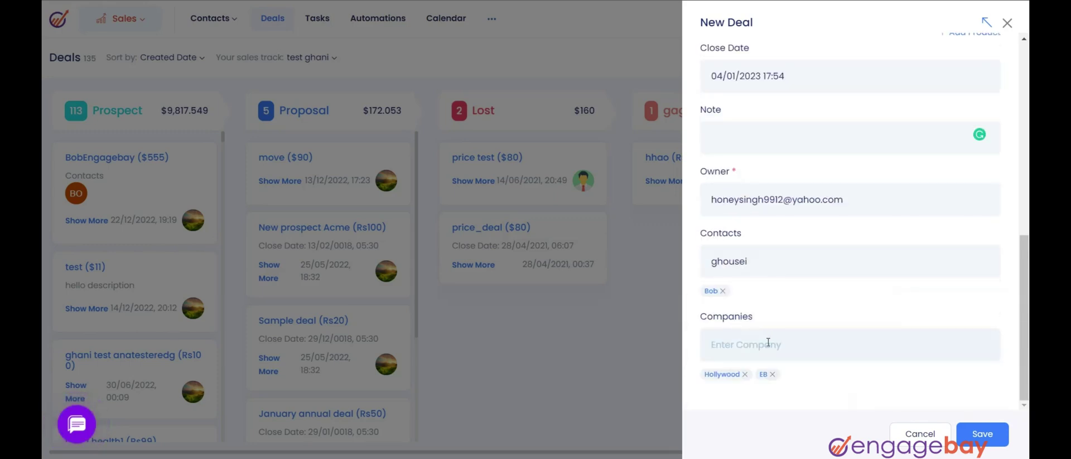
pyautogui.write('non')
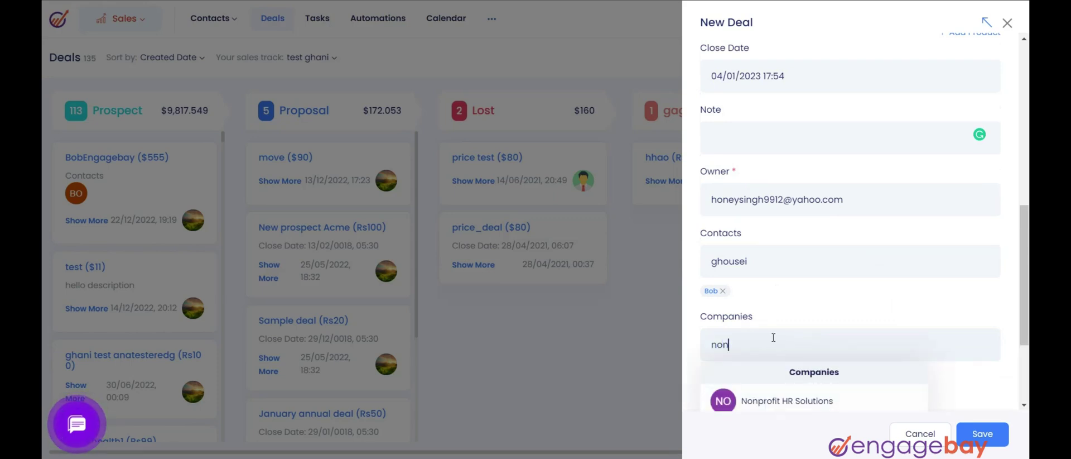
pyautogui.press('BackSpace')
pyautogui.press('BackSpace')
pyautogui.press('BackSpace')
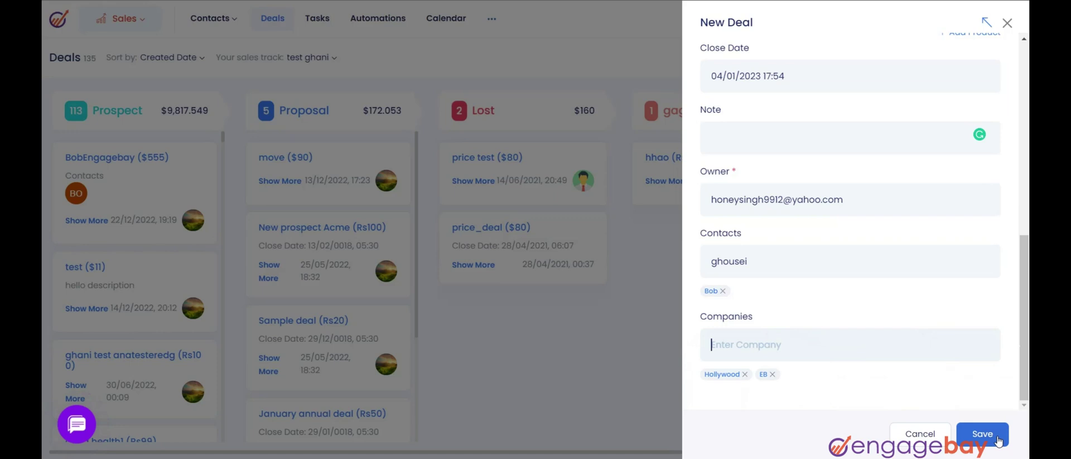
pyautogui.click(992, 437)
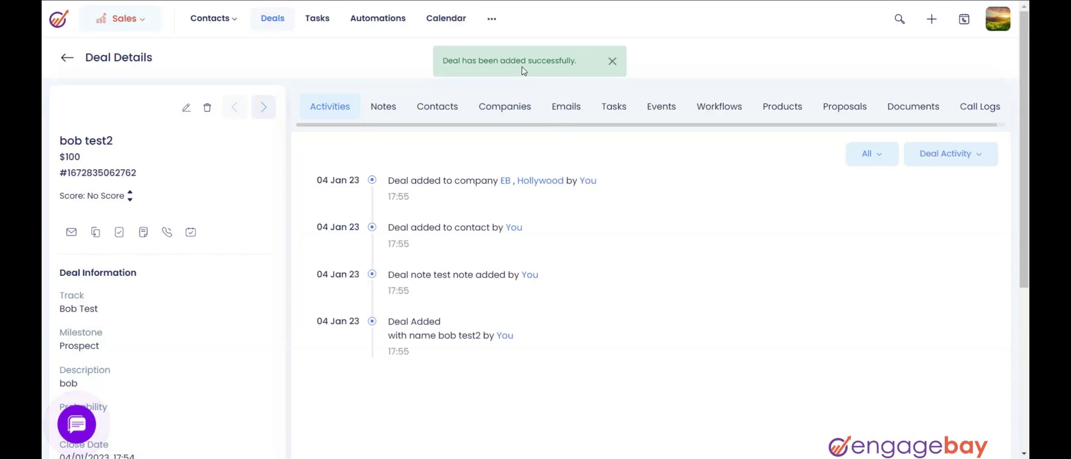
# Dismiss the deal-added confirmation to view one Prospect deal on the Sales Dashboard.
pyautogui.click(526, 61)
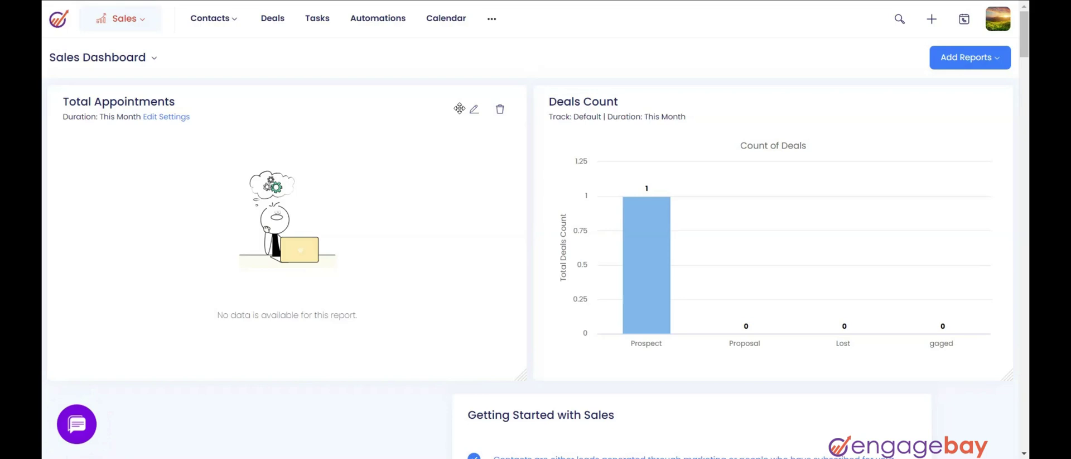
# Reach Deal Tracks via account settings, then via Manage Tracks on the deals board.
pyautogui.click(1000, 28)
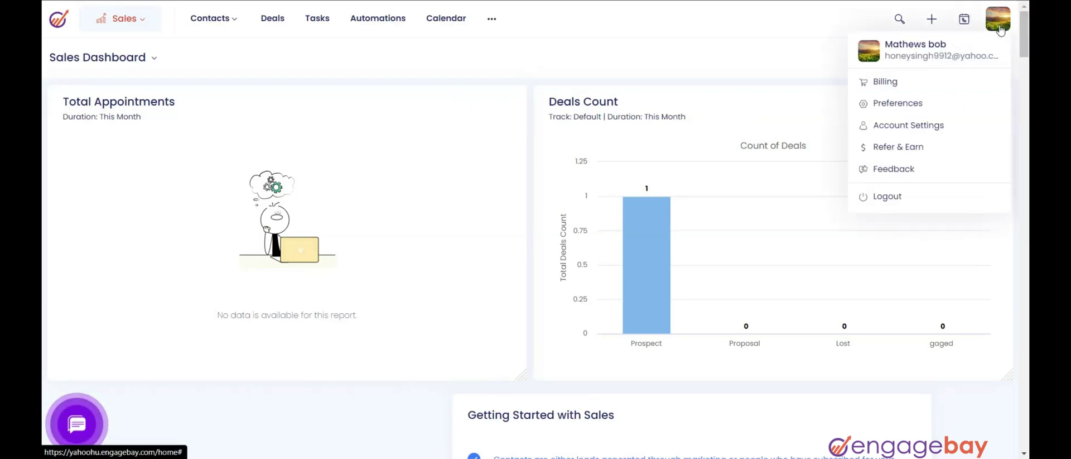
pyautogui.click(925, 126)
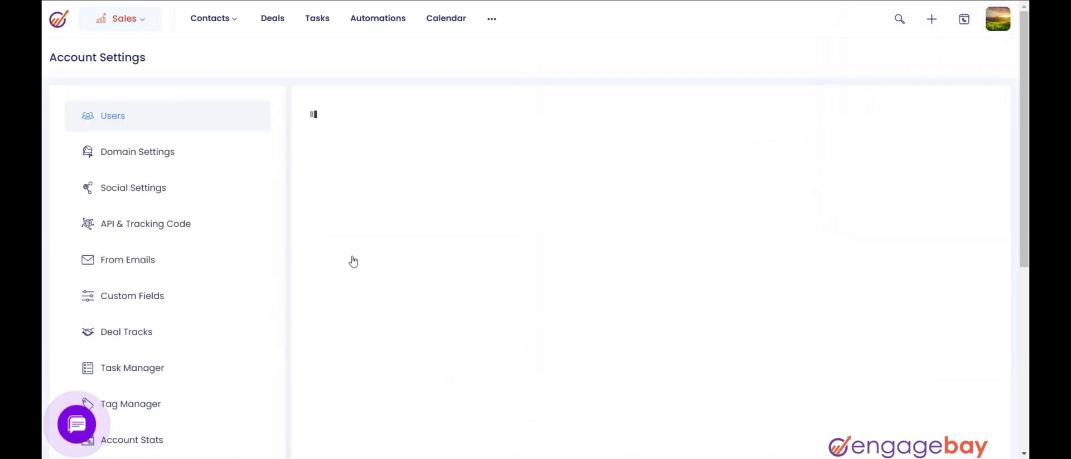
pyautogui.click(162, 334)
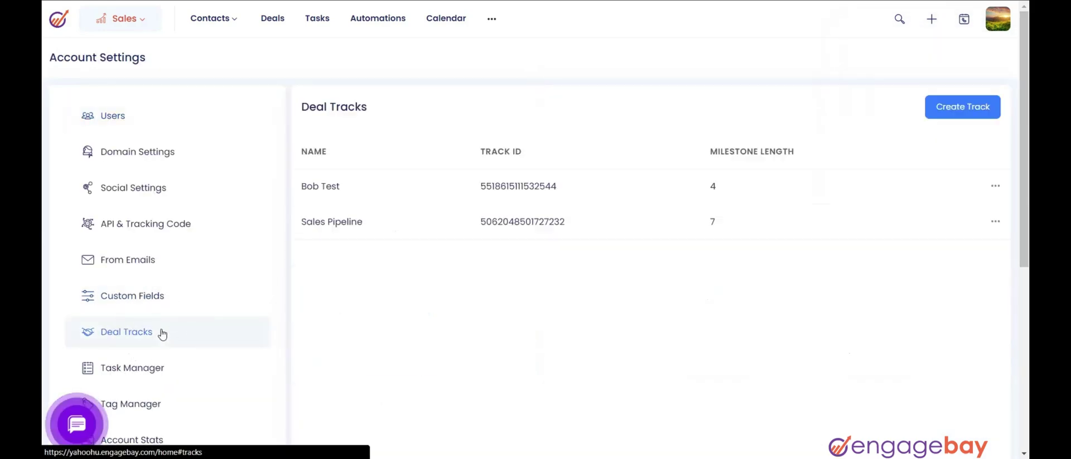
pyautogui.click(272, 19)
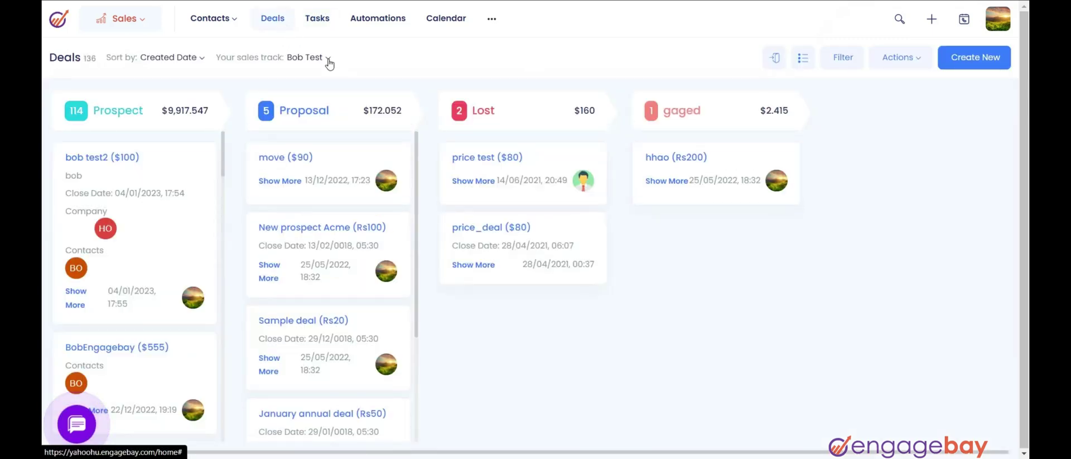
pyautogui.click(328, 58)
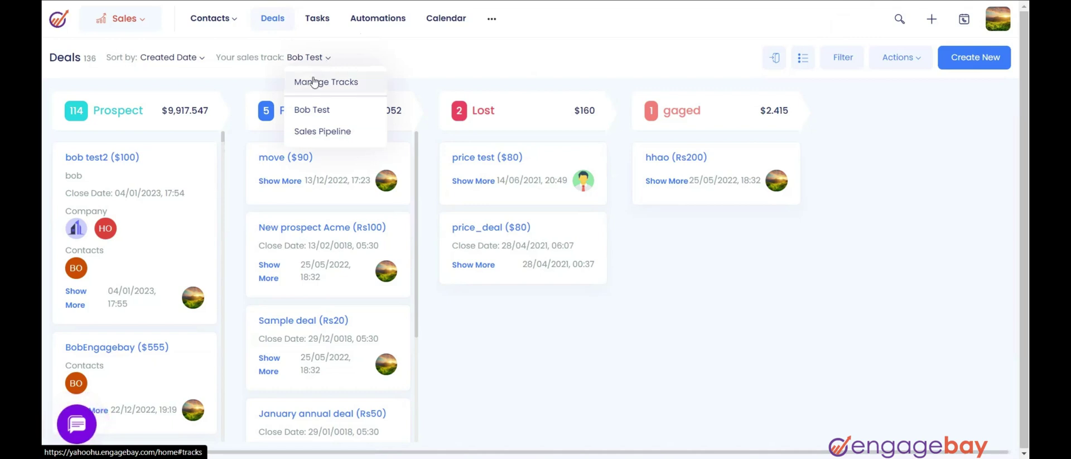
pyautogui.click(314, 82)
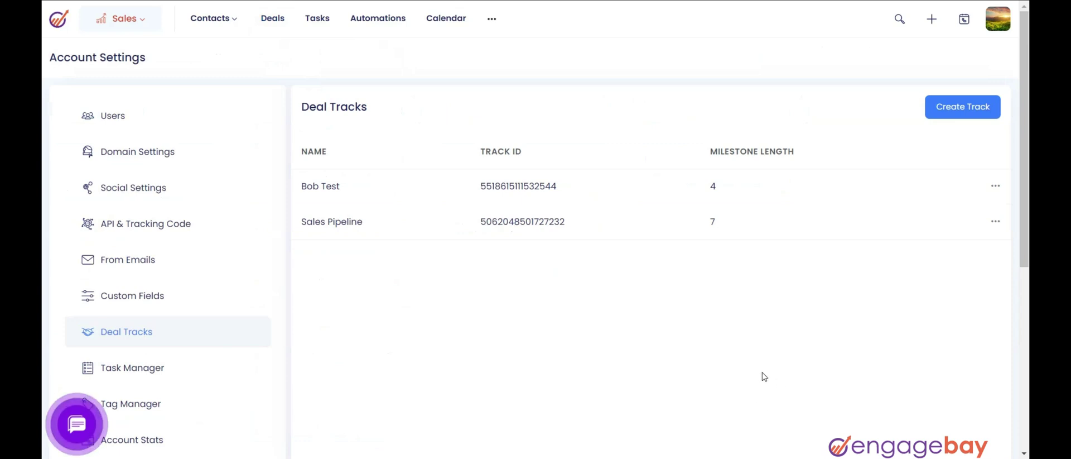
# Create a track named 'Bob track' and delete its Prospect milestone.
pyautogui.click(980, 111)
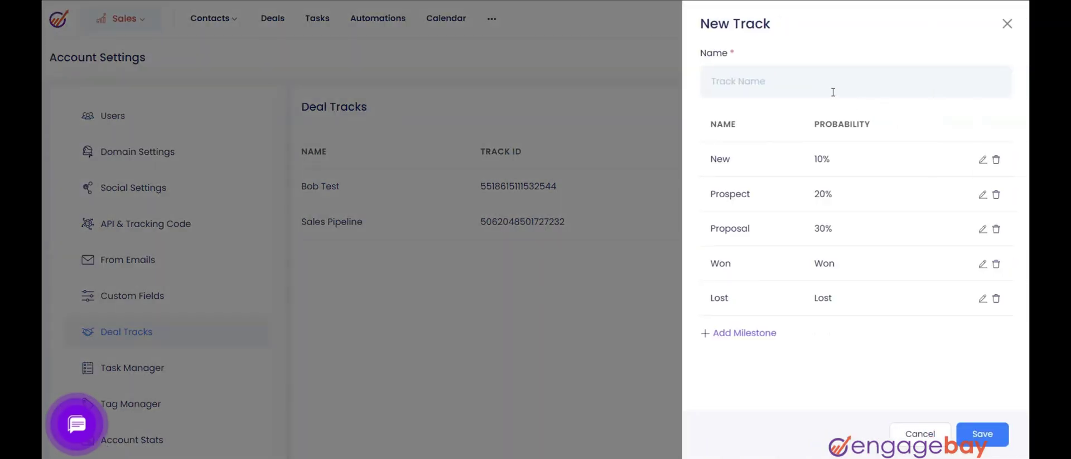
pyautogui.click(830, 82)
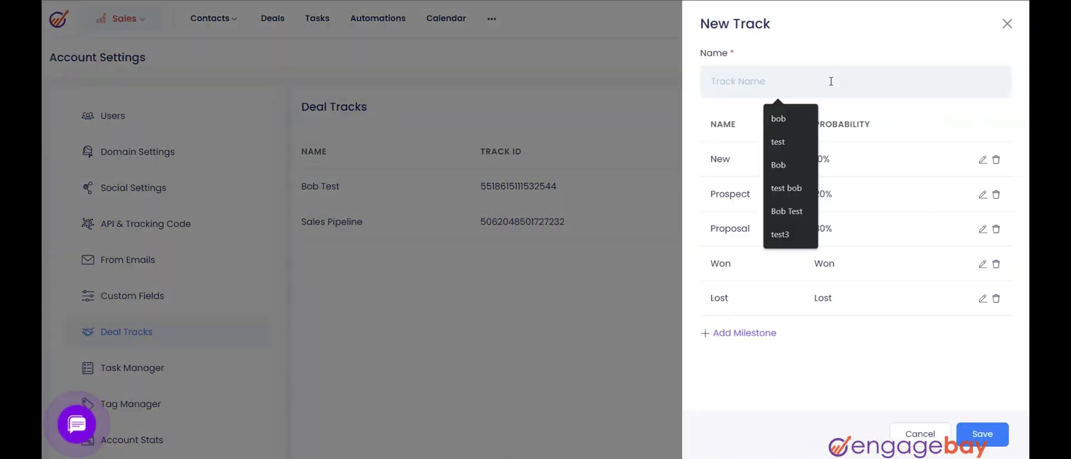
pyautogui.write('Bob track')
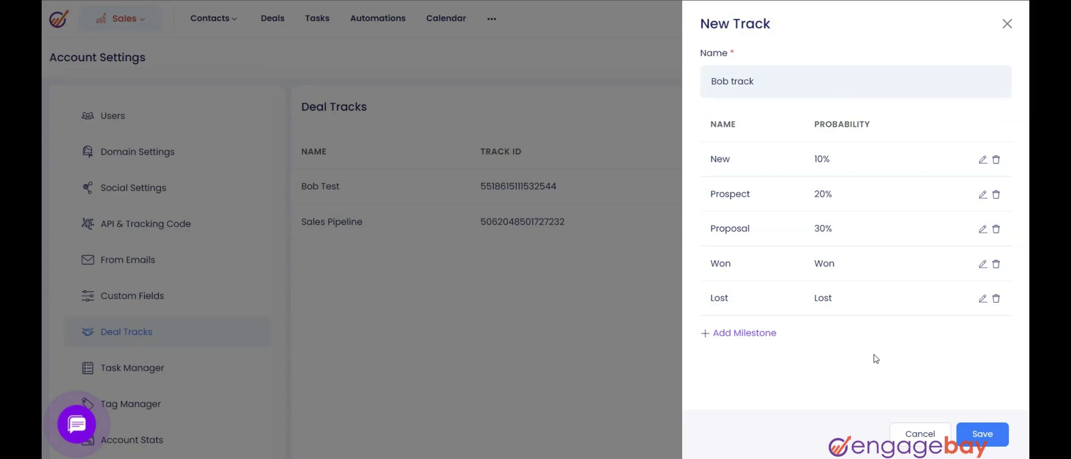
pyautogui.click(982, 195)
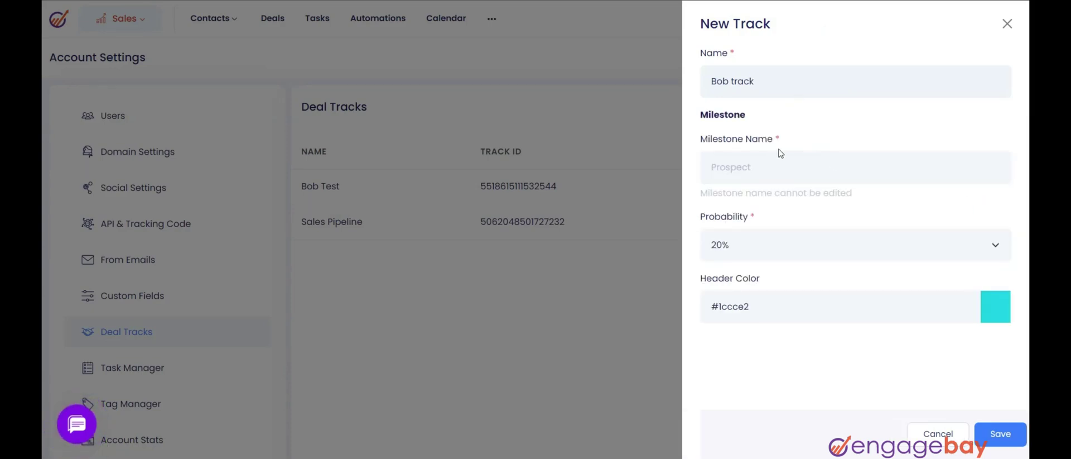
pyautogui.click(769, 242)
pyautogui.click(768, 190)
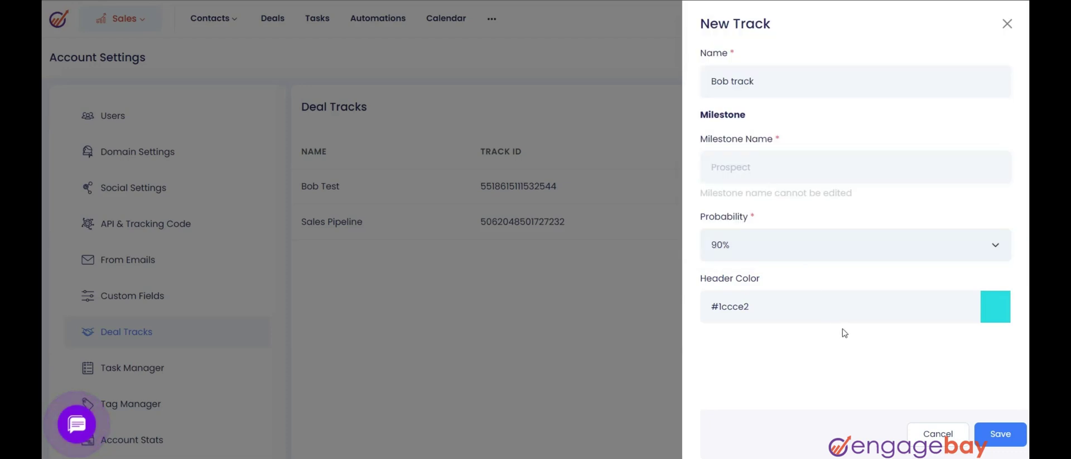
pyautogui.click(748, 169)
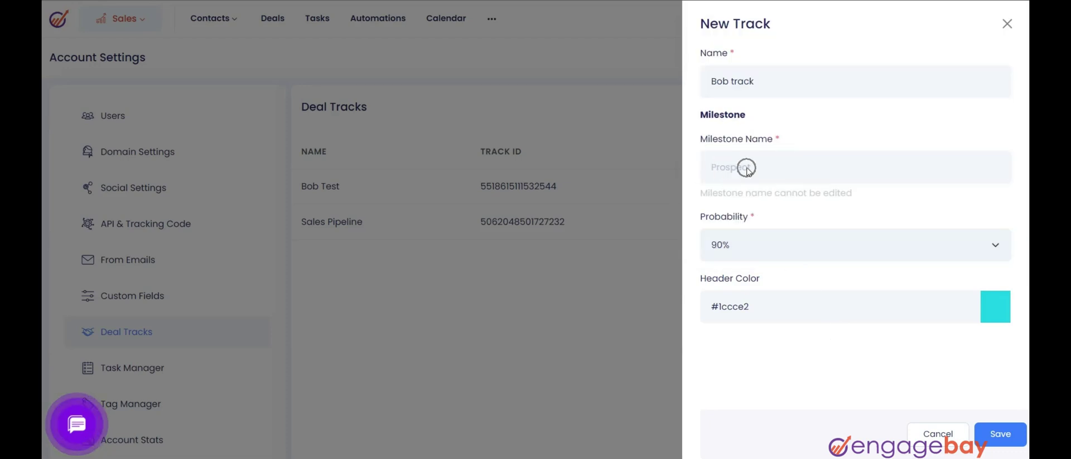
pyautogui.click(938, 434)
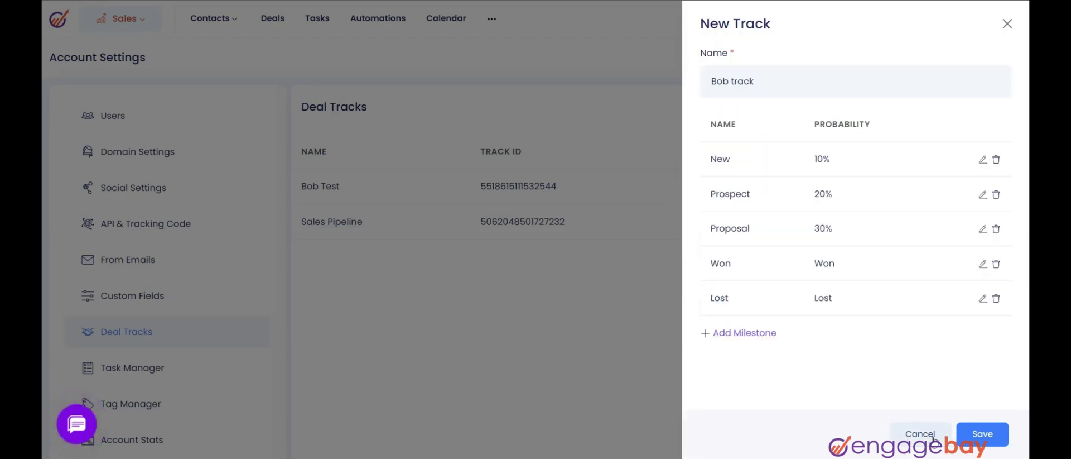
pyautogui.click(997, 196)
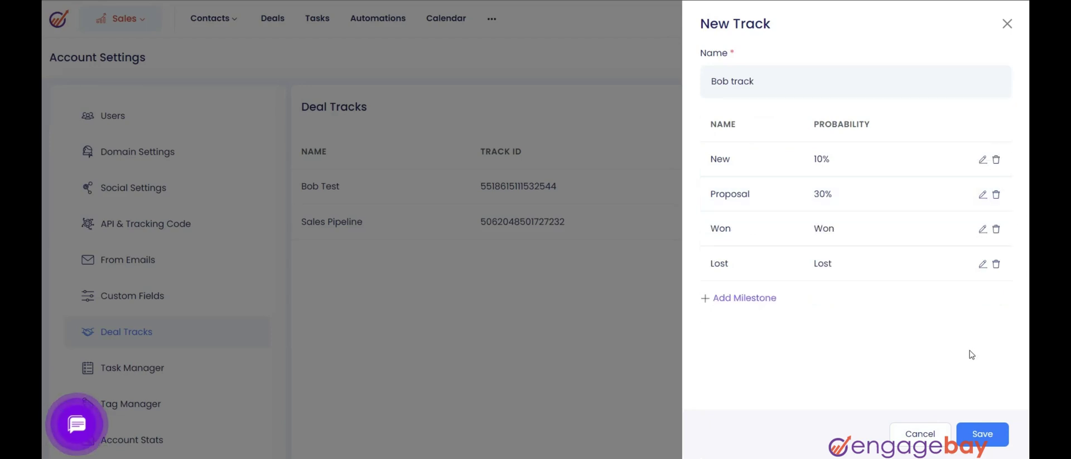
# Add a 'default' milestone at 90%, move it second after New, and save the track.
pyautogui.click(737, 298)
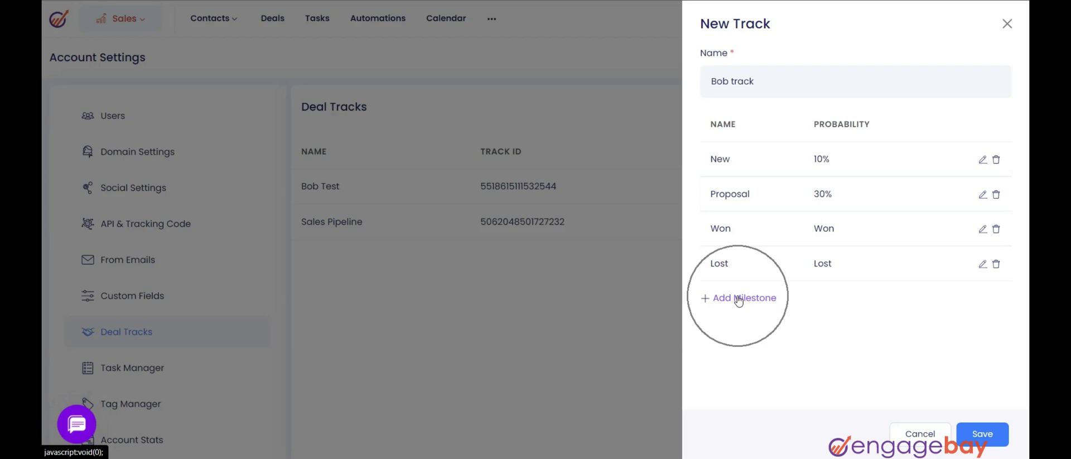
pyautogui.click(744, 169)
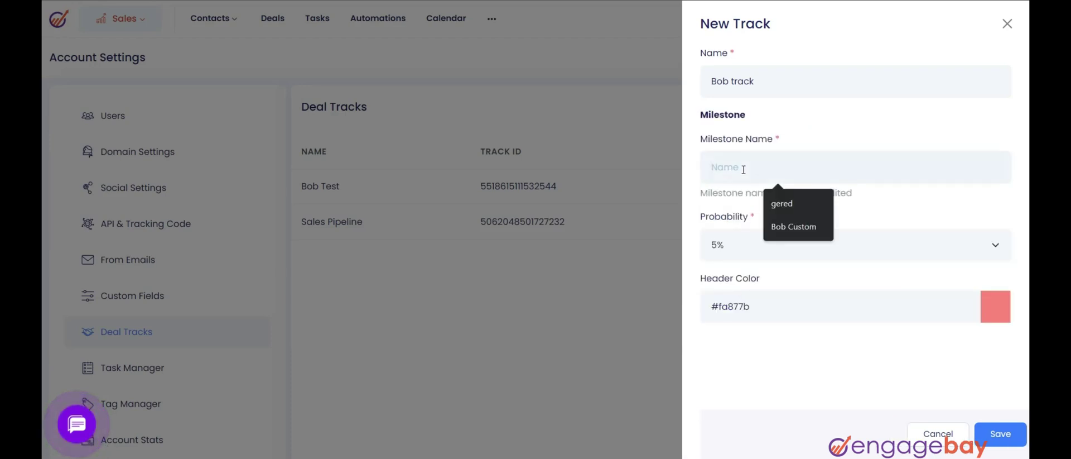
pyautogui.write('default')
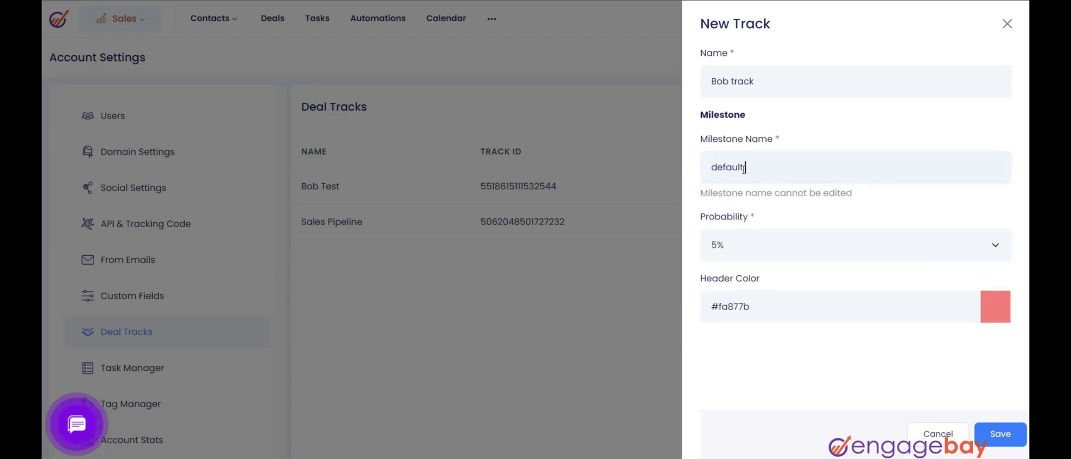
pyautogui.click(742, 240)
pyautogui.click(747, 189)
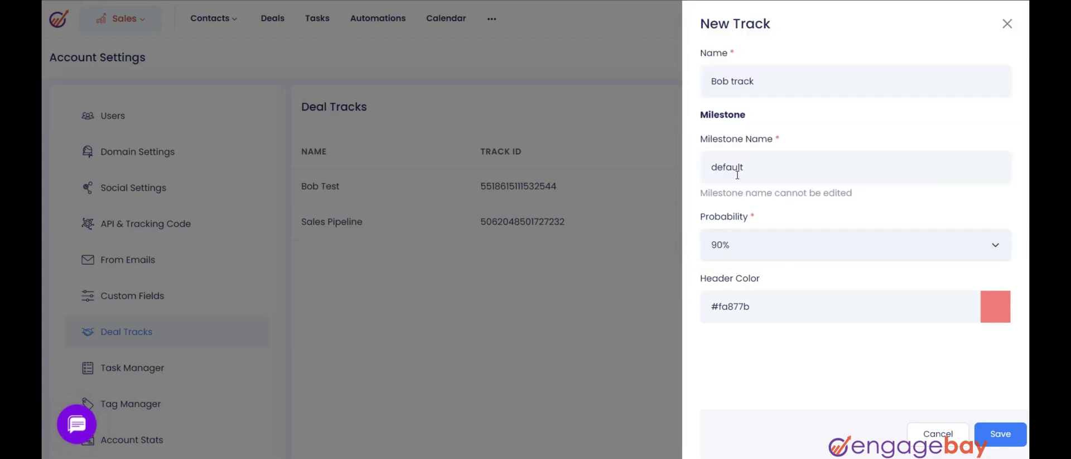
pyautogui.click(992, 307)
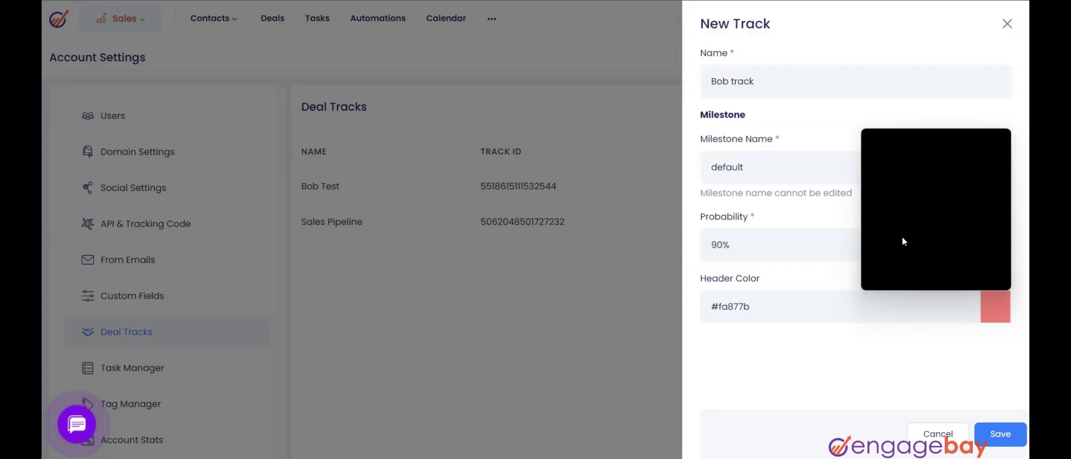
pyautogui.click(844, 312)
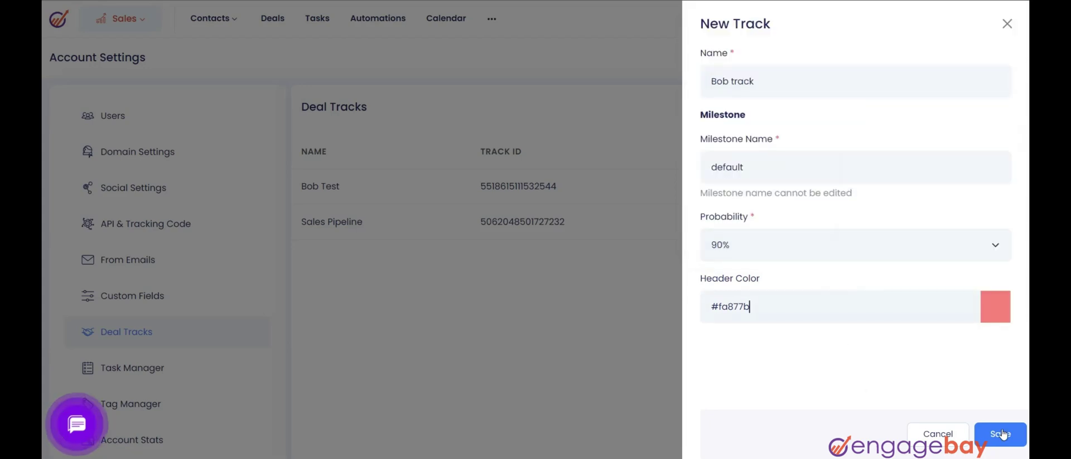
pyautogui.click(1018, 439)
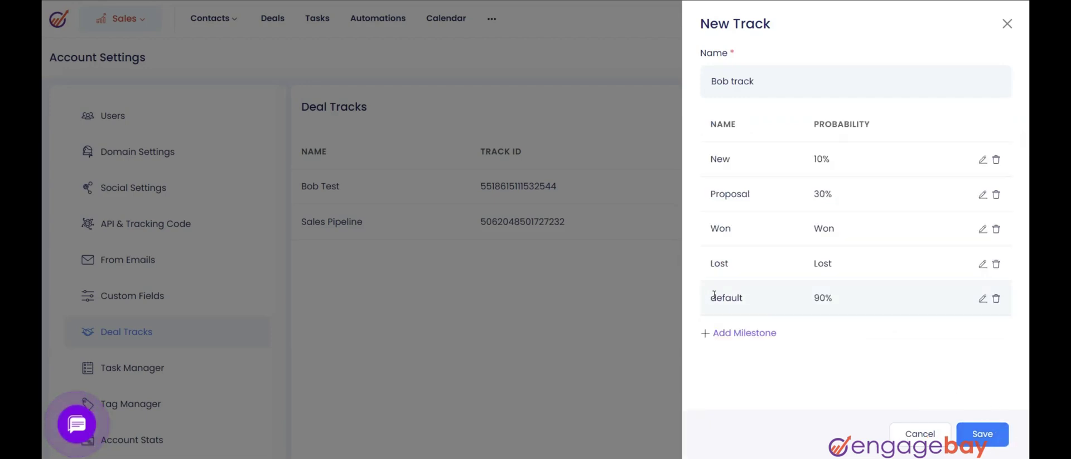
pyautogui.moveTo(714, 295)
pyautogui.mouseDown()
pyautogui.moveTo(745, 215)
pyautogui.moveTo(742, 269)
pyautogui.mouseUp()
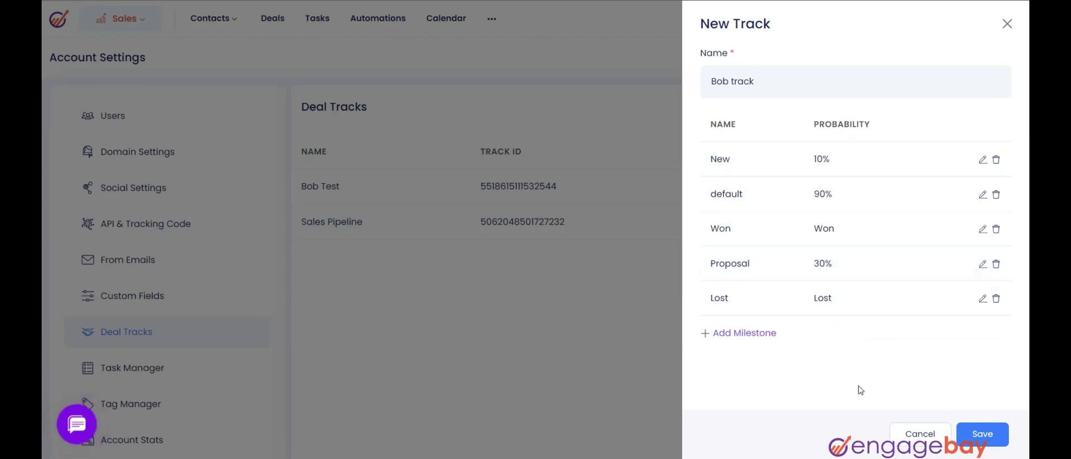
pyautogui.click(981, 437)
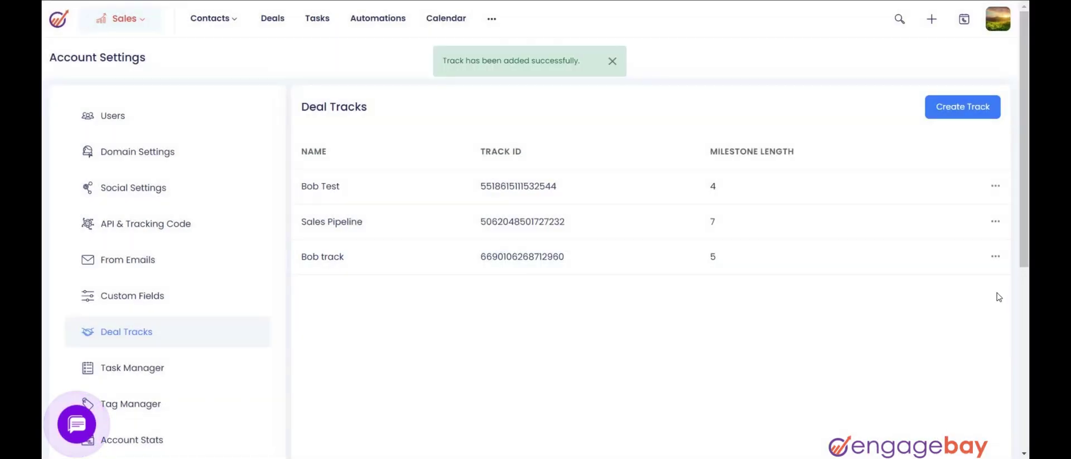
# Show the options menu for the saved Bob track.
pyautogui.click(996, 257)
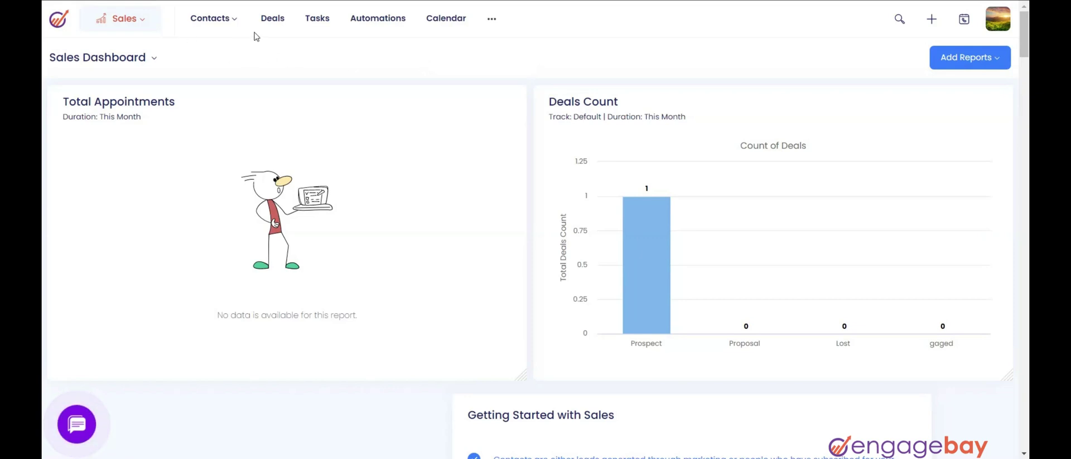
# Open the bob test2 deal and view its linked contacts.
pyautogui.click(277, 23)
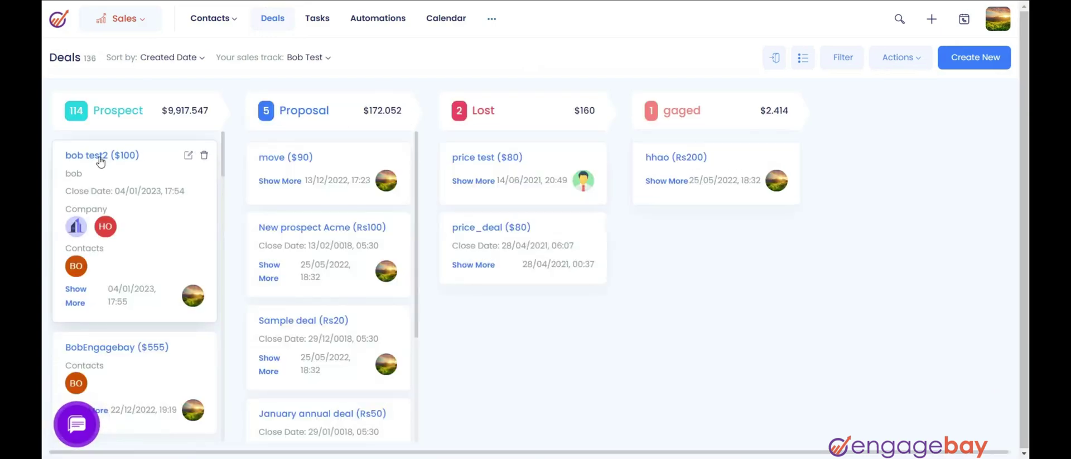
pyautogui.click(100, 157)
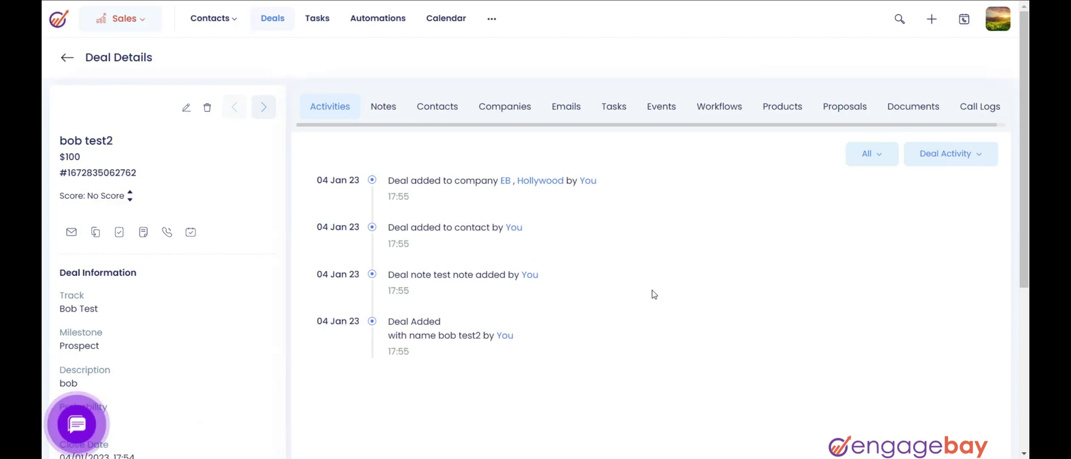
pyautogui.click(440, 110)
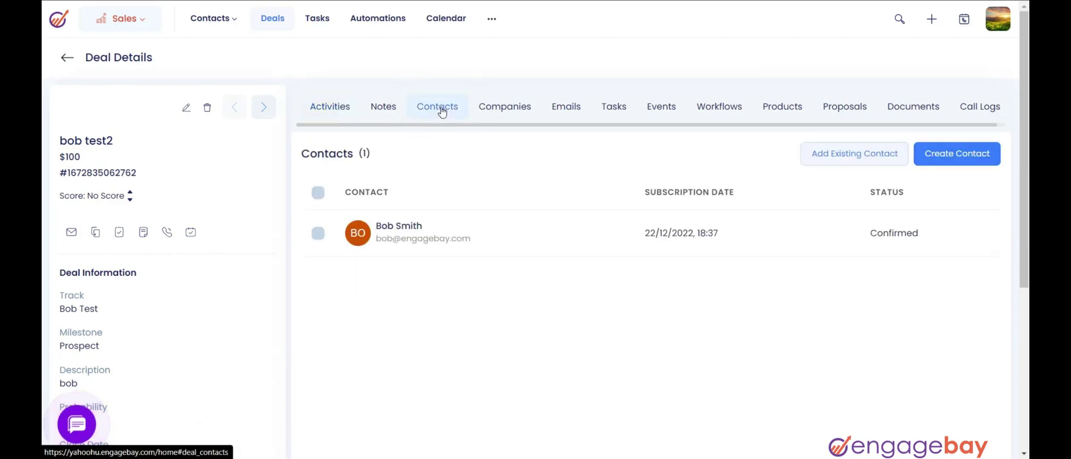
# Search 'boney' and link the second existing contact to the deal.
pyautogui.click(852, 154)
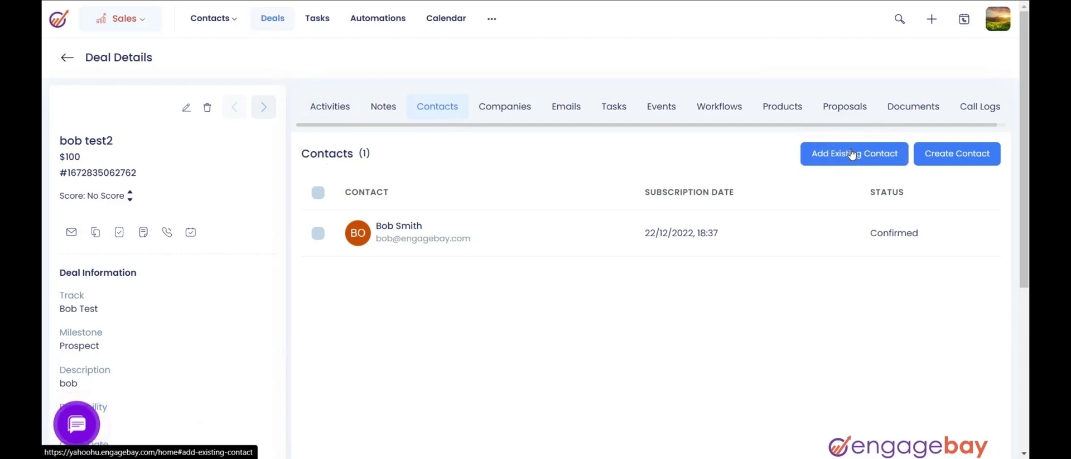
pyautogui.click(959, 159)
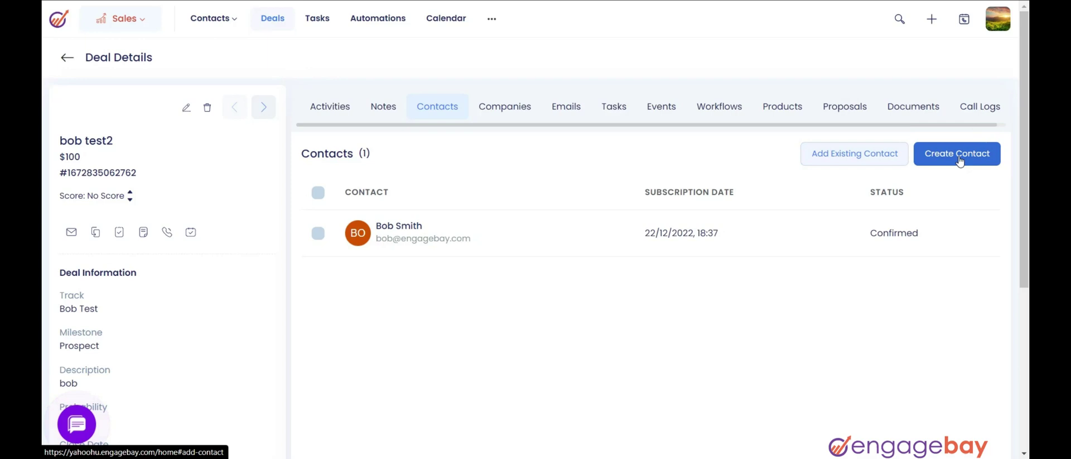
pyautogui.click(839, 162)
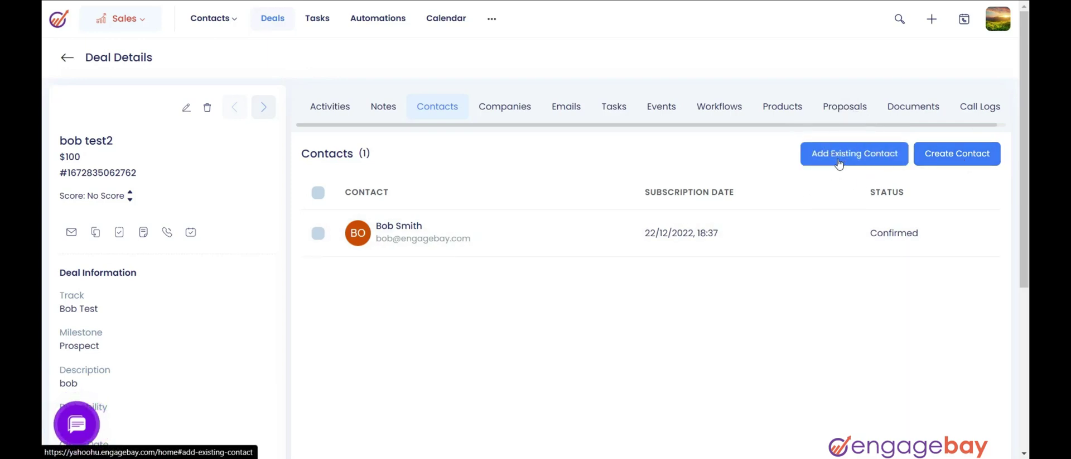
pyautogui.click(839, 160)
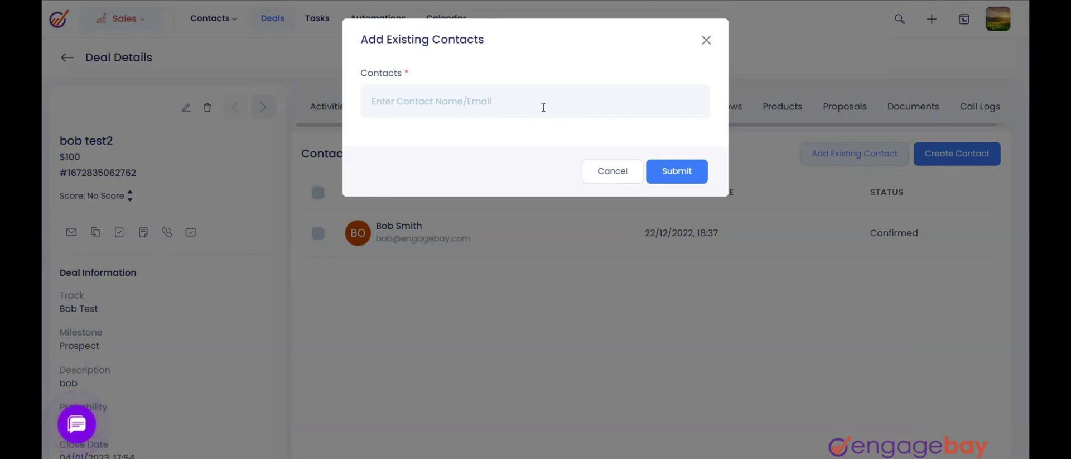
pyautogui.write('b')
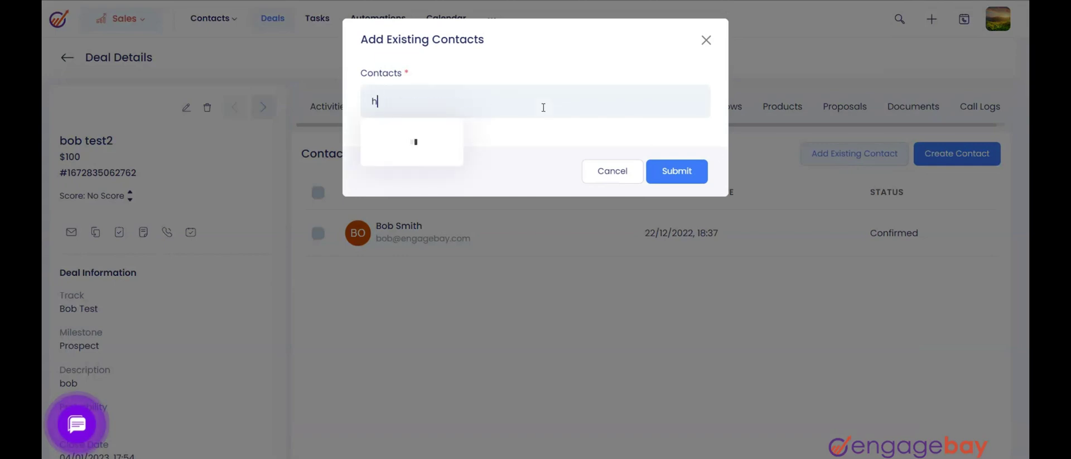
pyautogui.write('oney')
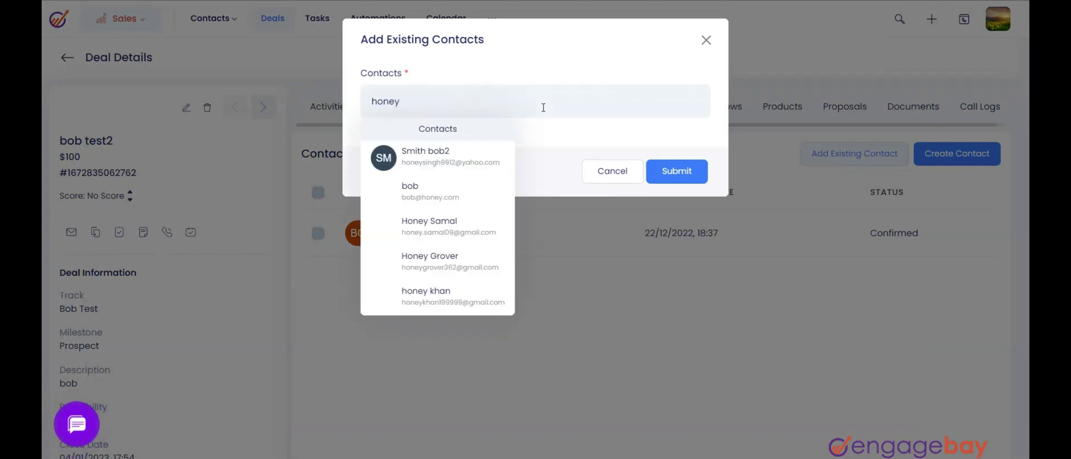
pyautogui.click(494, 154)
pyautogui.click(681, 191)
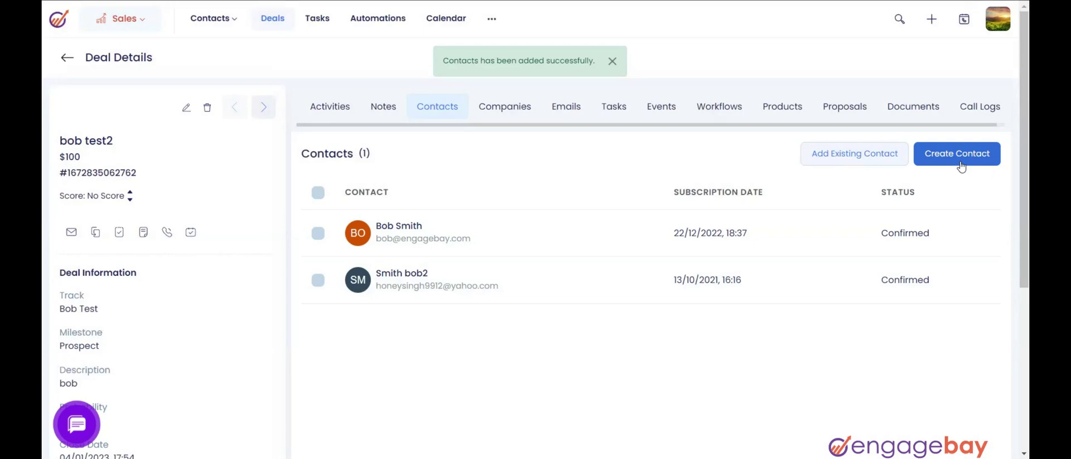
pyautogui.click(961, 162)
pyautogui.scroll(-3, 617, 257)
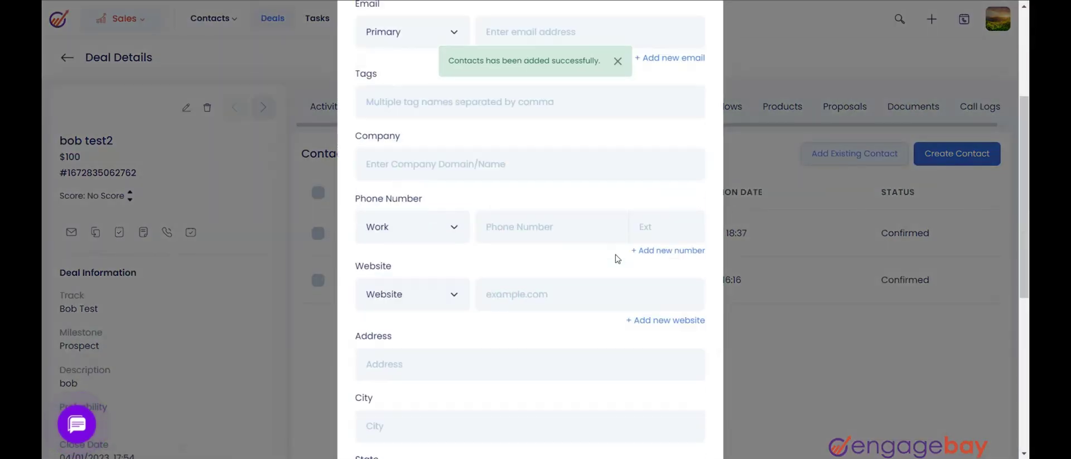
pyautogui.scroll(-5, 617, 257)
pyautogui.scroll(-1, 617, 257)
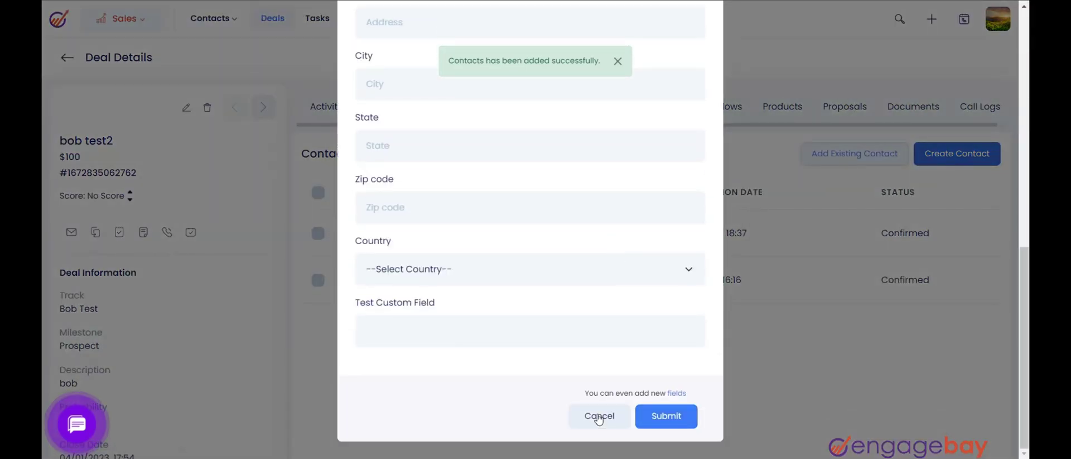
pyautogui.click(597, 415)
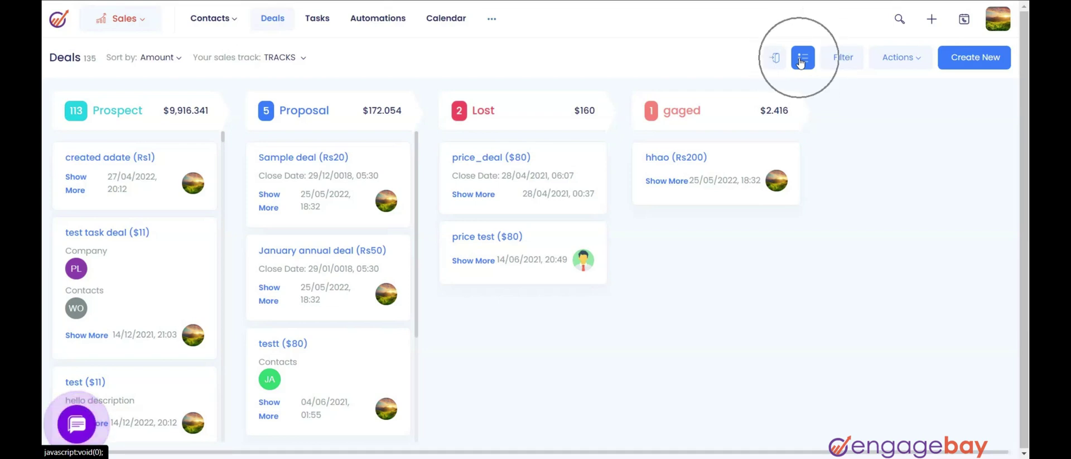
# Switch deals to table view and select all 20 on the page for bulk actions.
pyautogui.click(802, 58)
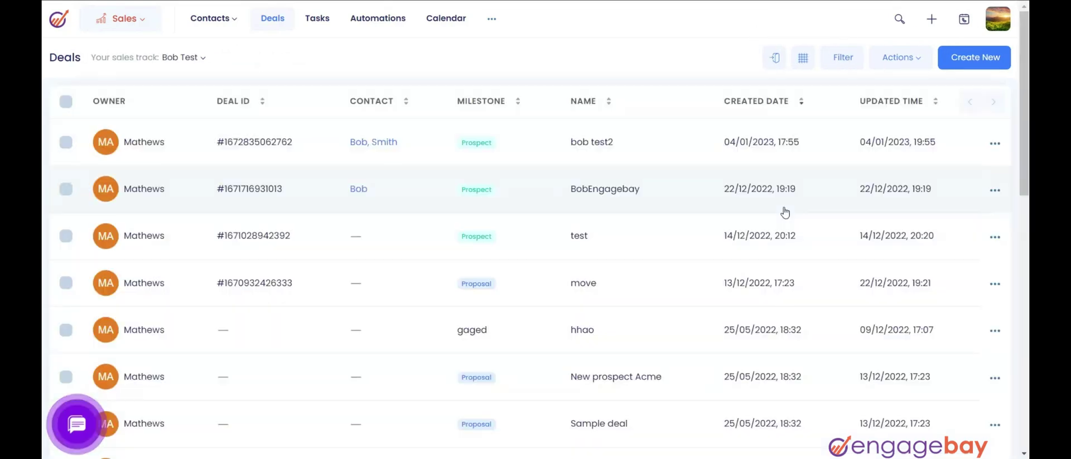
pyautogui.click(802, 58)
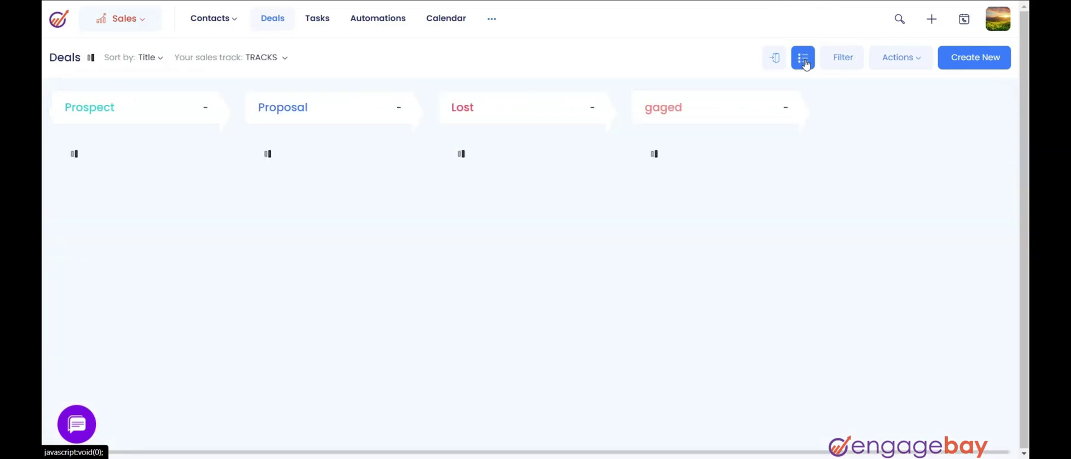
pyautogui.click(801, 61)
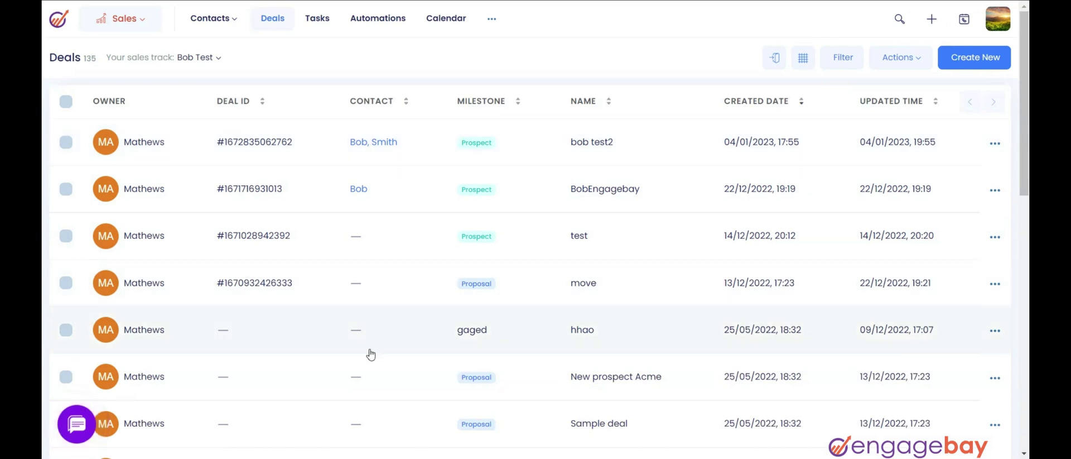
pyautogui.click(843, 58)
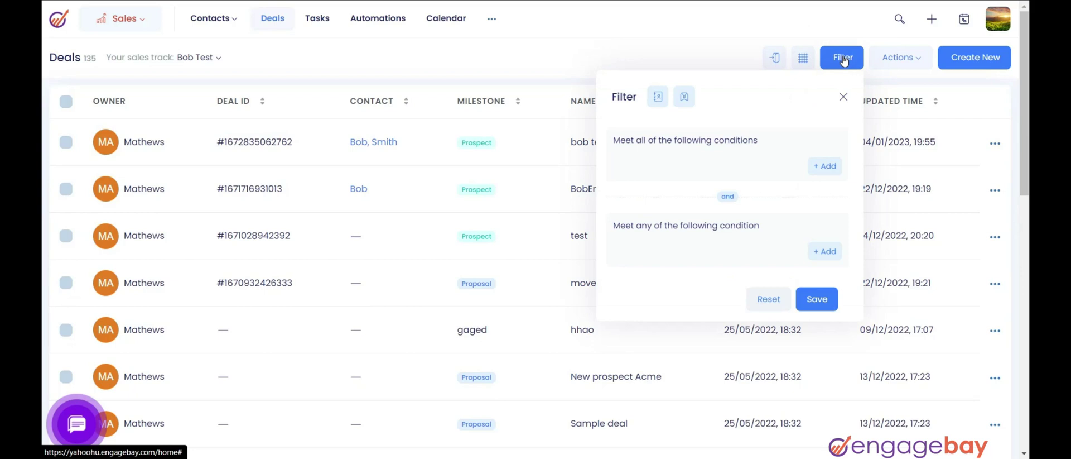
pyautogui.click(843, 97)
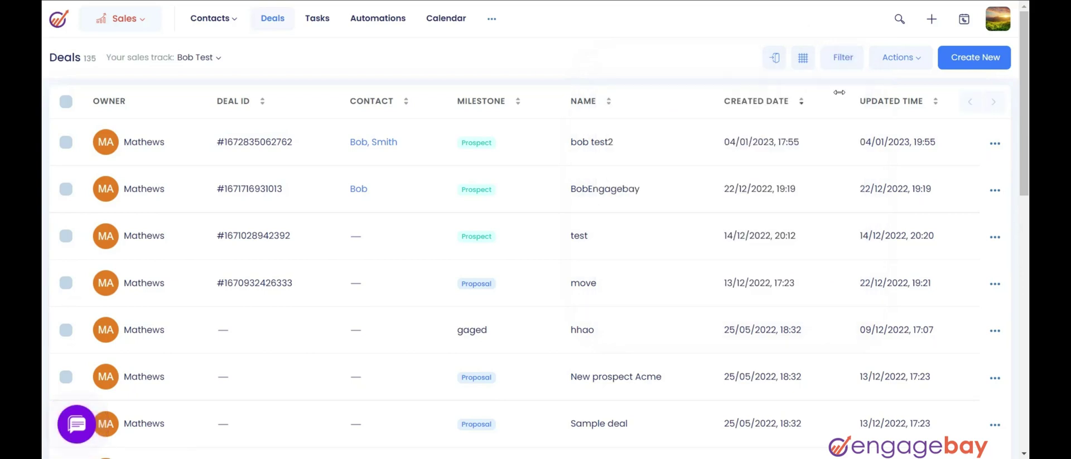
pyautogui.click(66, 101)
pyautogui.click(711, 57)
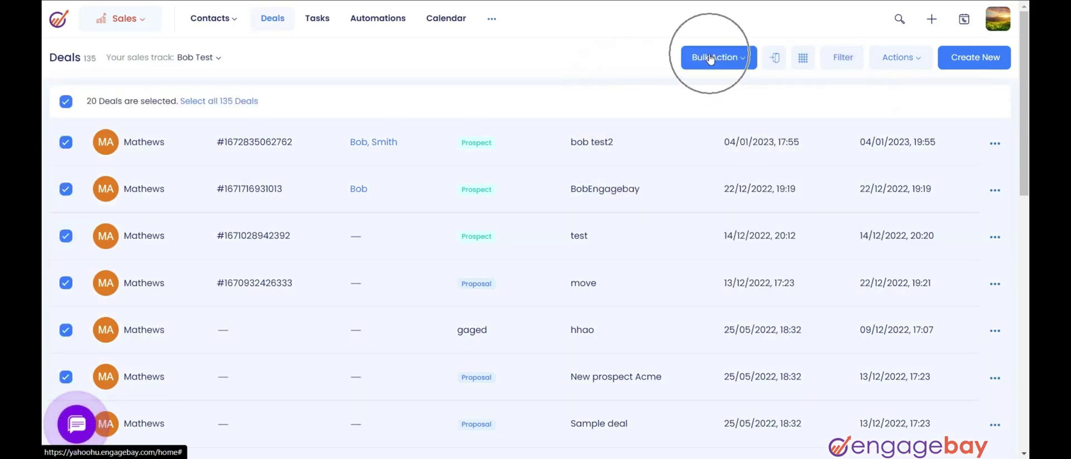
# Return to board view and switch the sales track from Bob Test to Bob track.
pyautogui.click(803, 58)
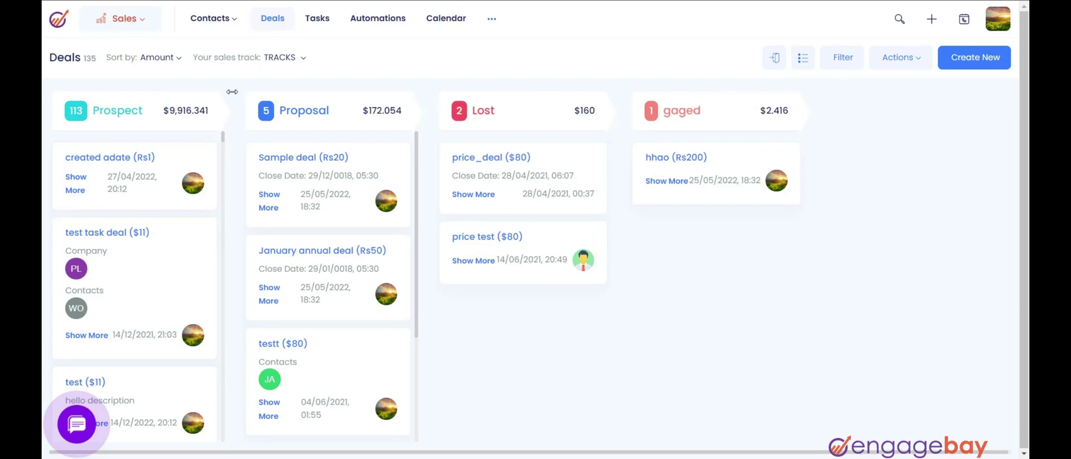
pyautogui.click(176, 59)
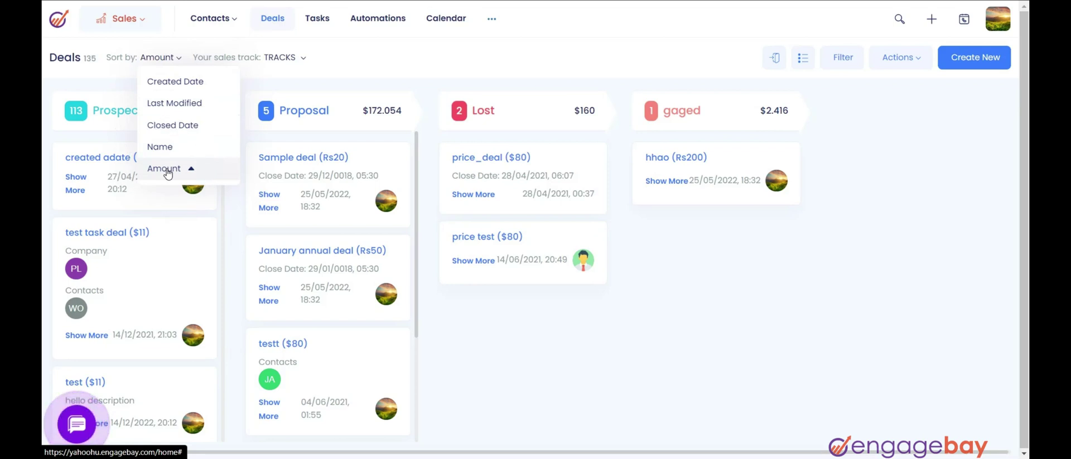
pyautogui.click(302, 58)
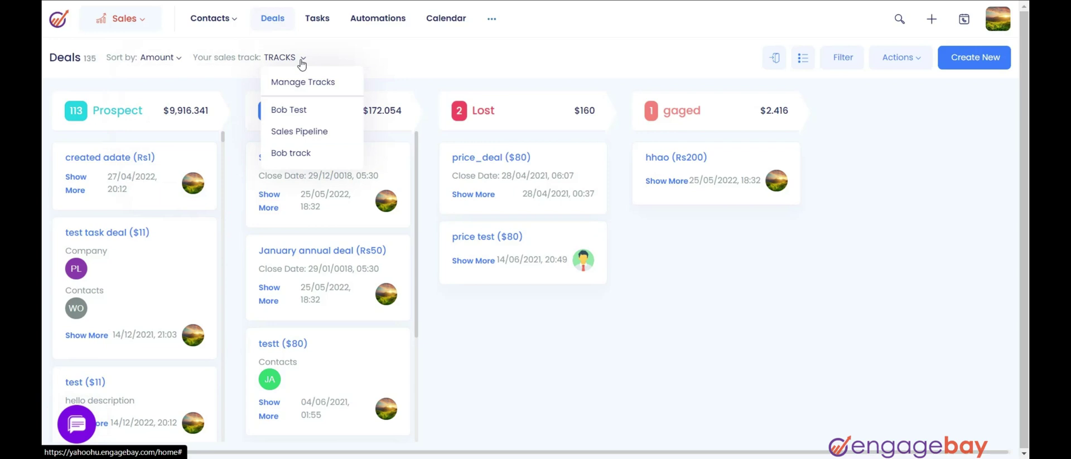
pyautogui.click(302, 58)
pyautogui.click(302, 61)
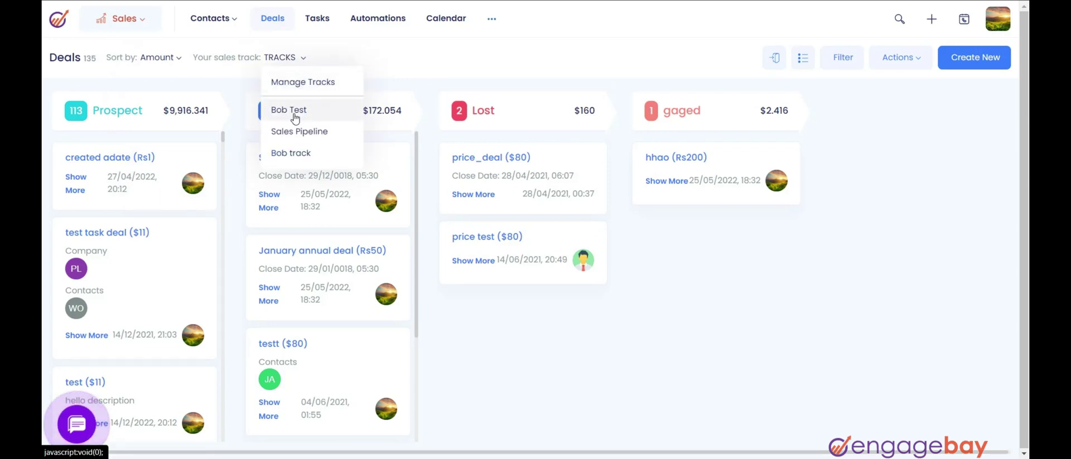
pyautogui.click(295, 112)
pyautogui.click(303, 59)
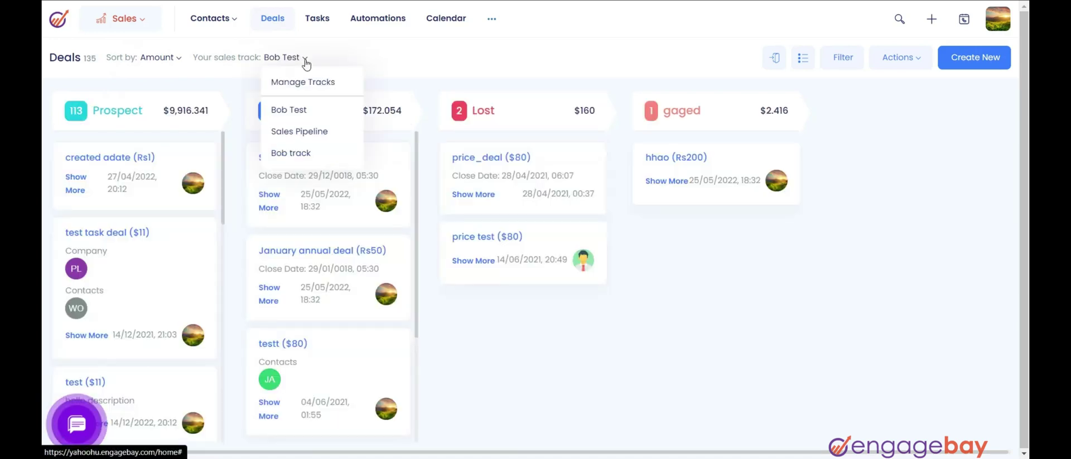
pyautogui.click(290, 153)
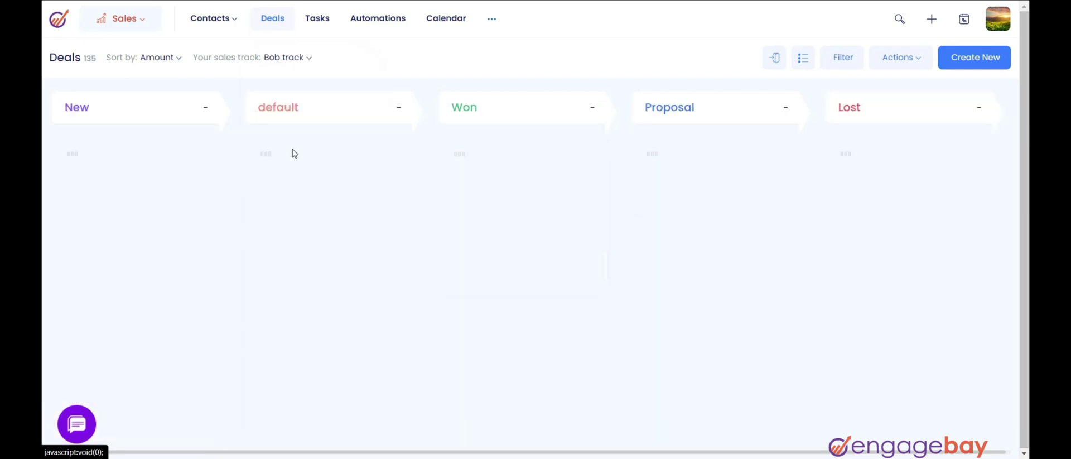
# Reselect a populated sales track so the board shows all 135 deals.
pyautogui.click(305, 65)
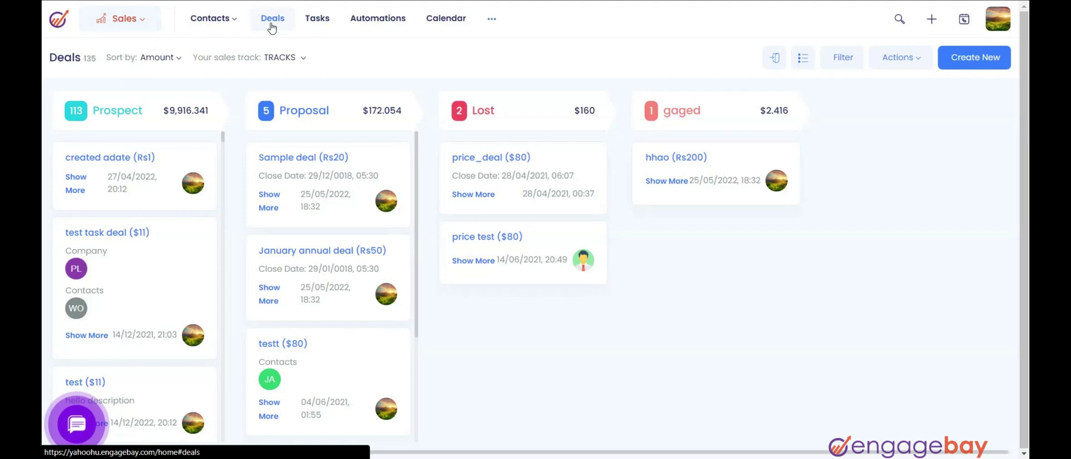
# Switch the deals to list view and start a filter with one added condition.
pyautogui.click(802, 57)
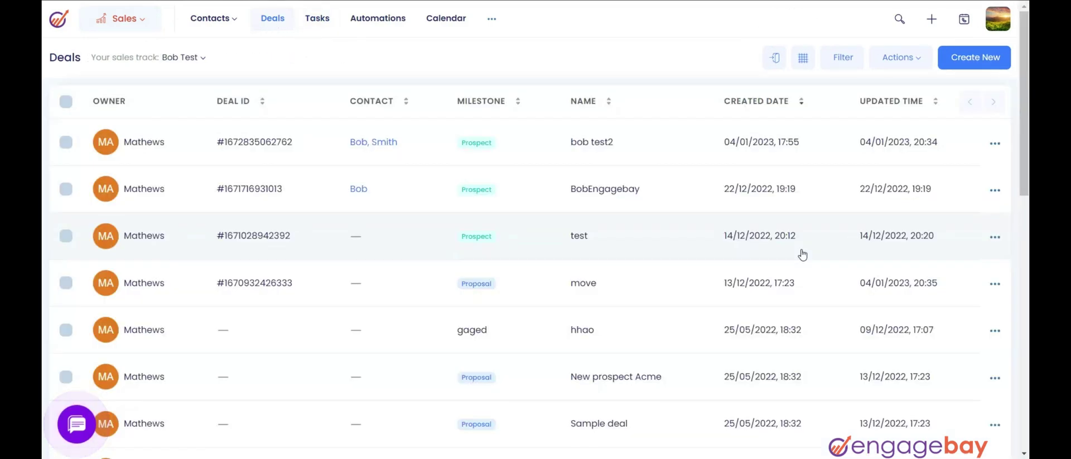
pyautogui.click(851, 64)
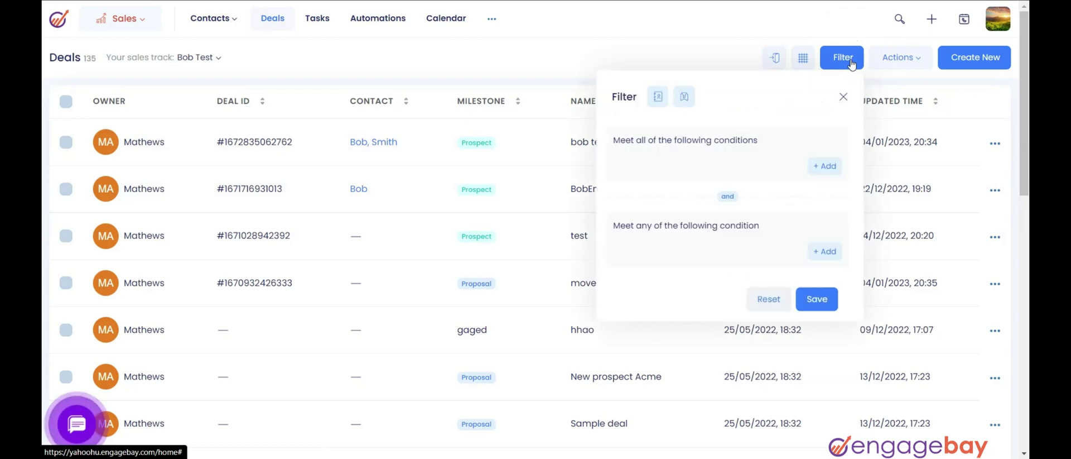
pyautogui.click(824, 166)
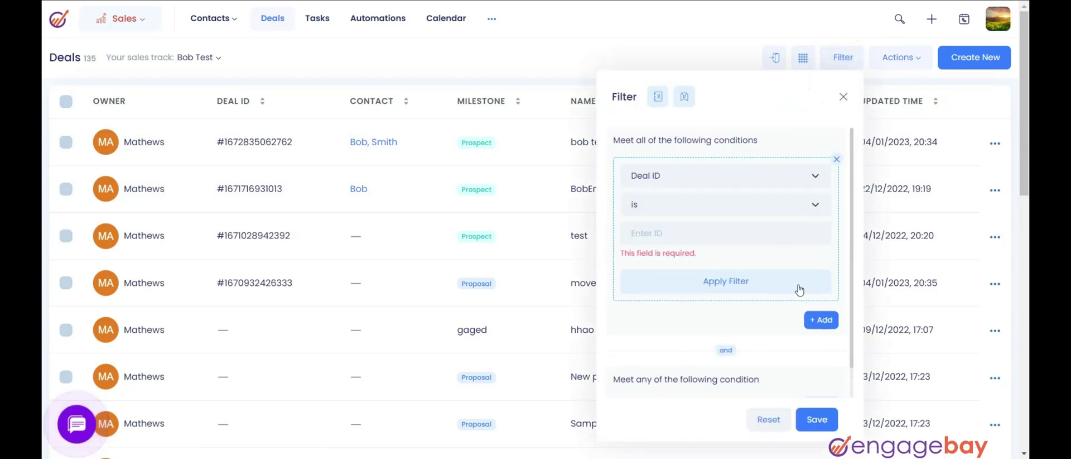
pyautogui.scroll(-1, 650, 380)
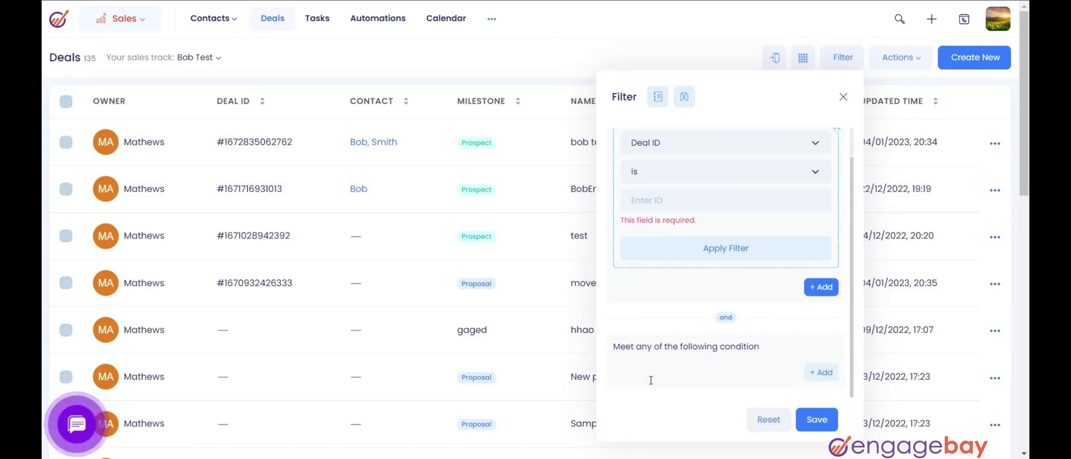
pyautogui.click(823, 288)
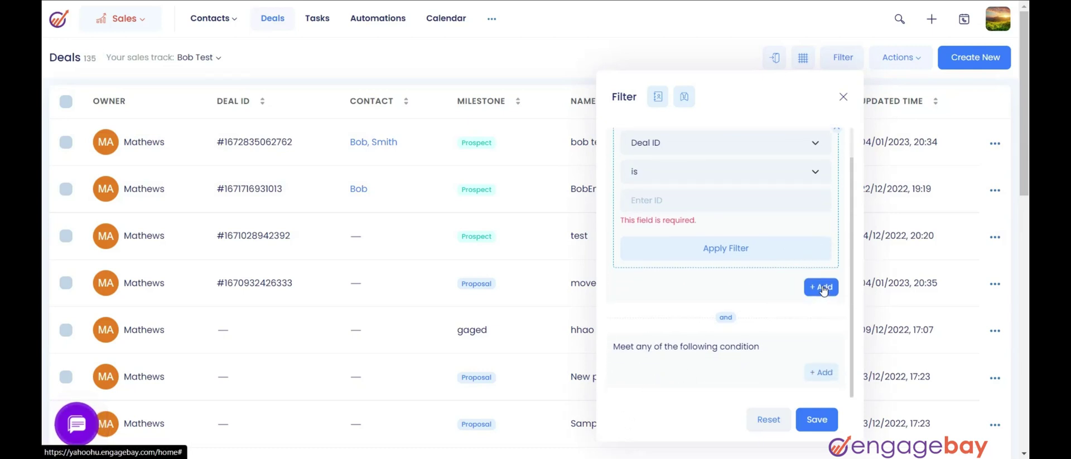
pyautogui.click(823, 288)
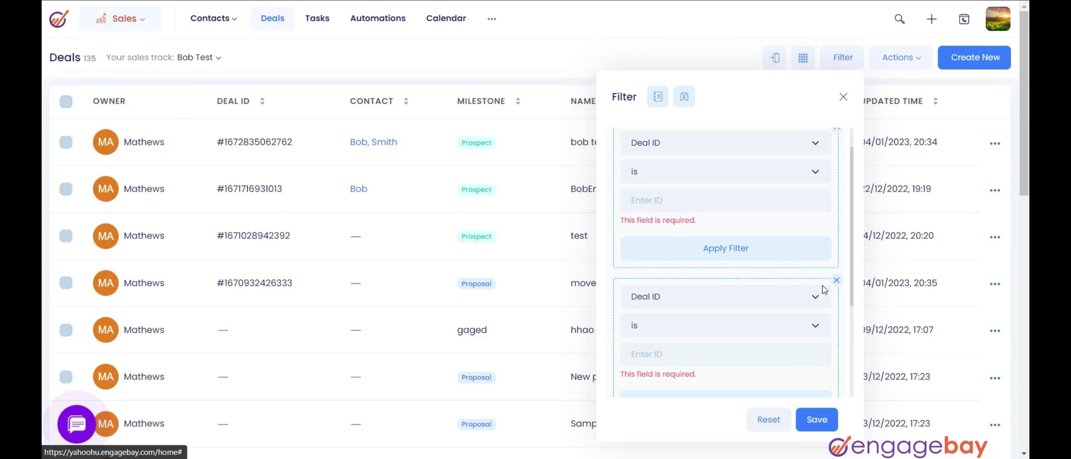
pyautogui.scroll(-3, 826, 293)
pyautogui.scroll(3, 831, 304)
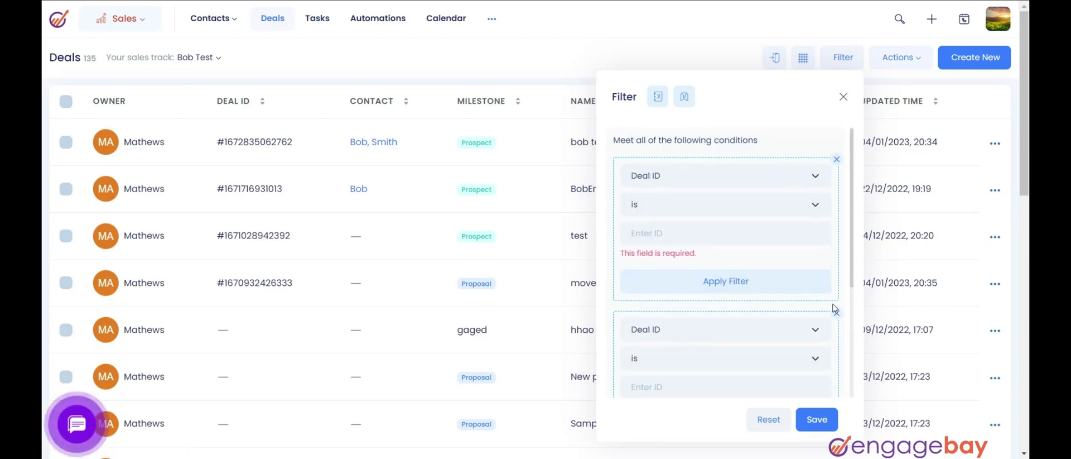
pyautogui.click(837, 313)
# Set the condition to Tag is EB and apply it.
pyautogui.click(742, 176)
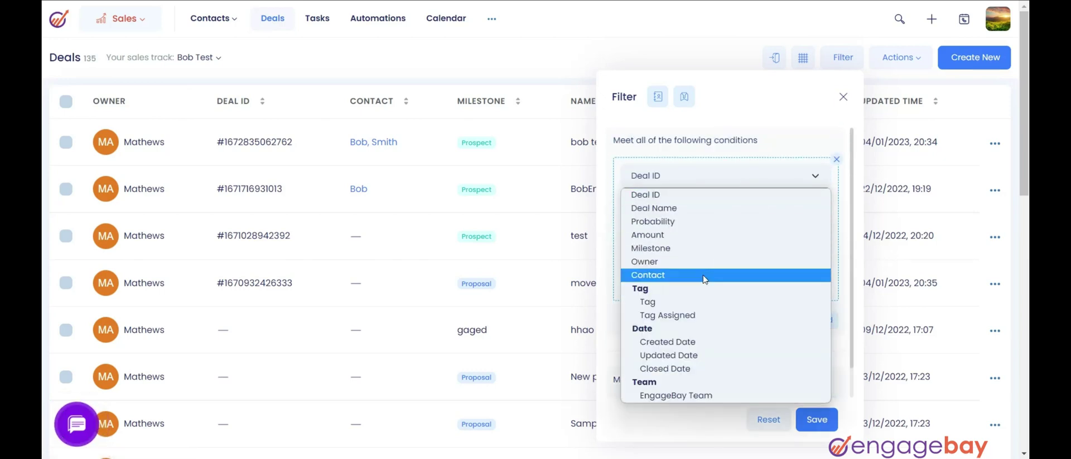
pyautogui.click(686, 299)
pyautogui.click(671, 212)
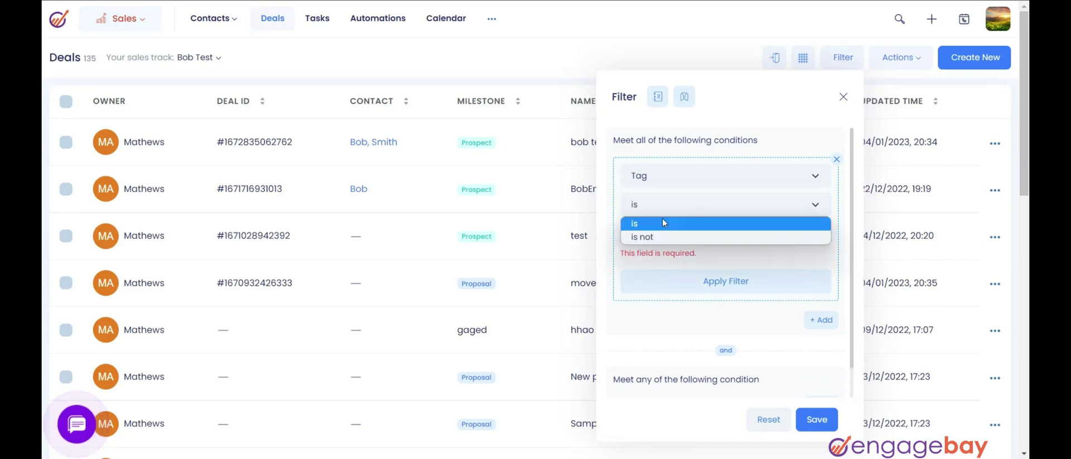
pyautogui.click(662, 232)
pyautogui.write('EB')
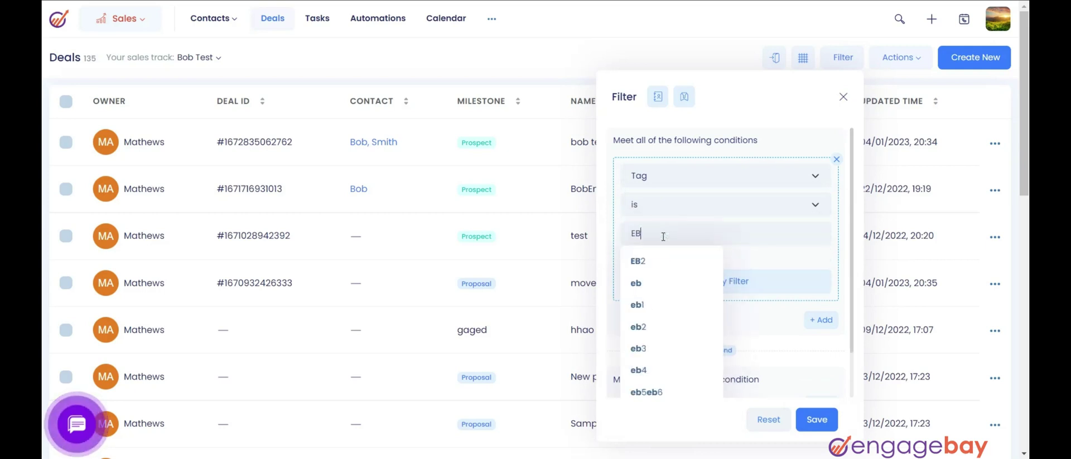
pyautogui.click(777, 265)
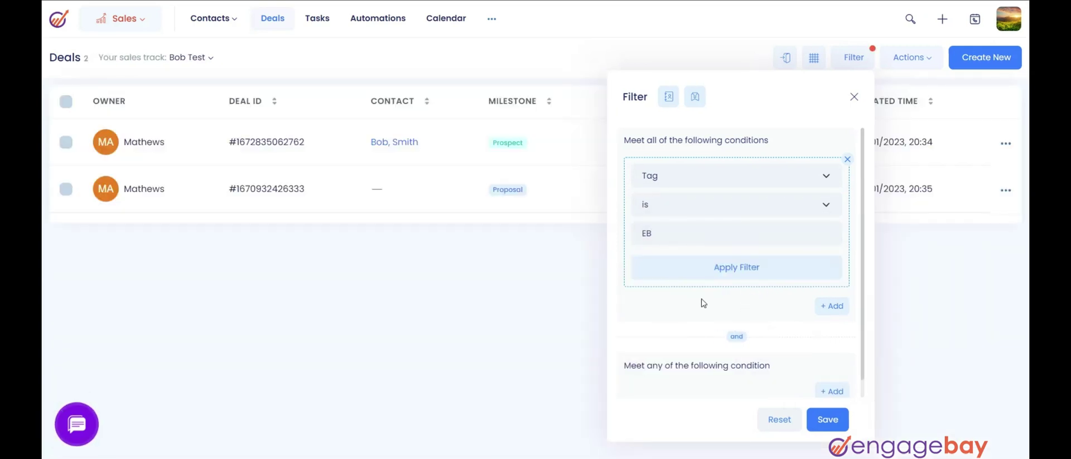
pyautogui.click(709, 277)
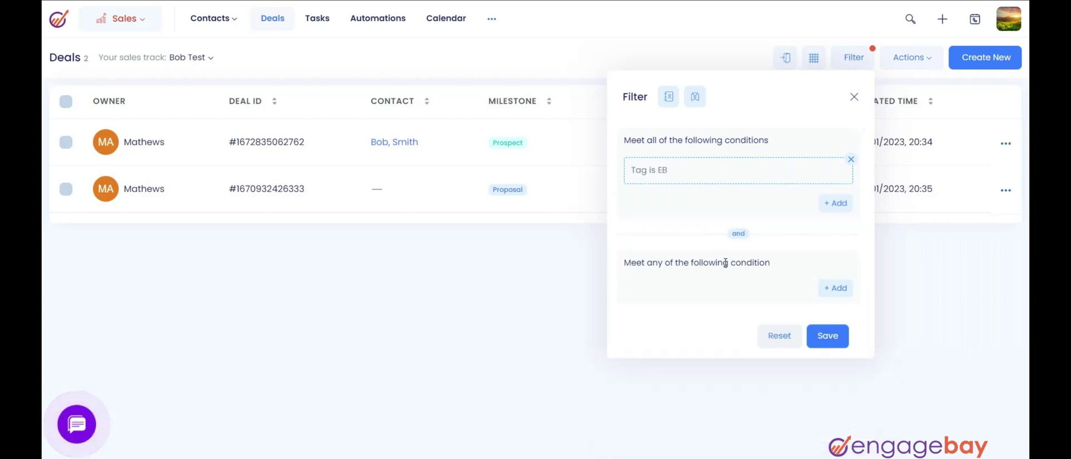